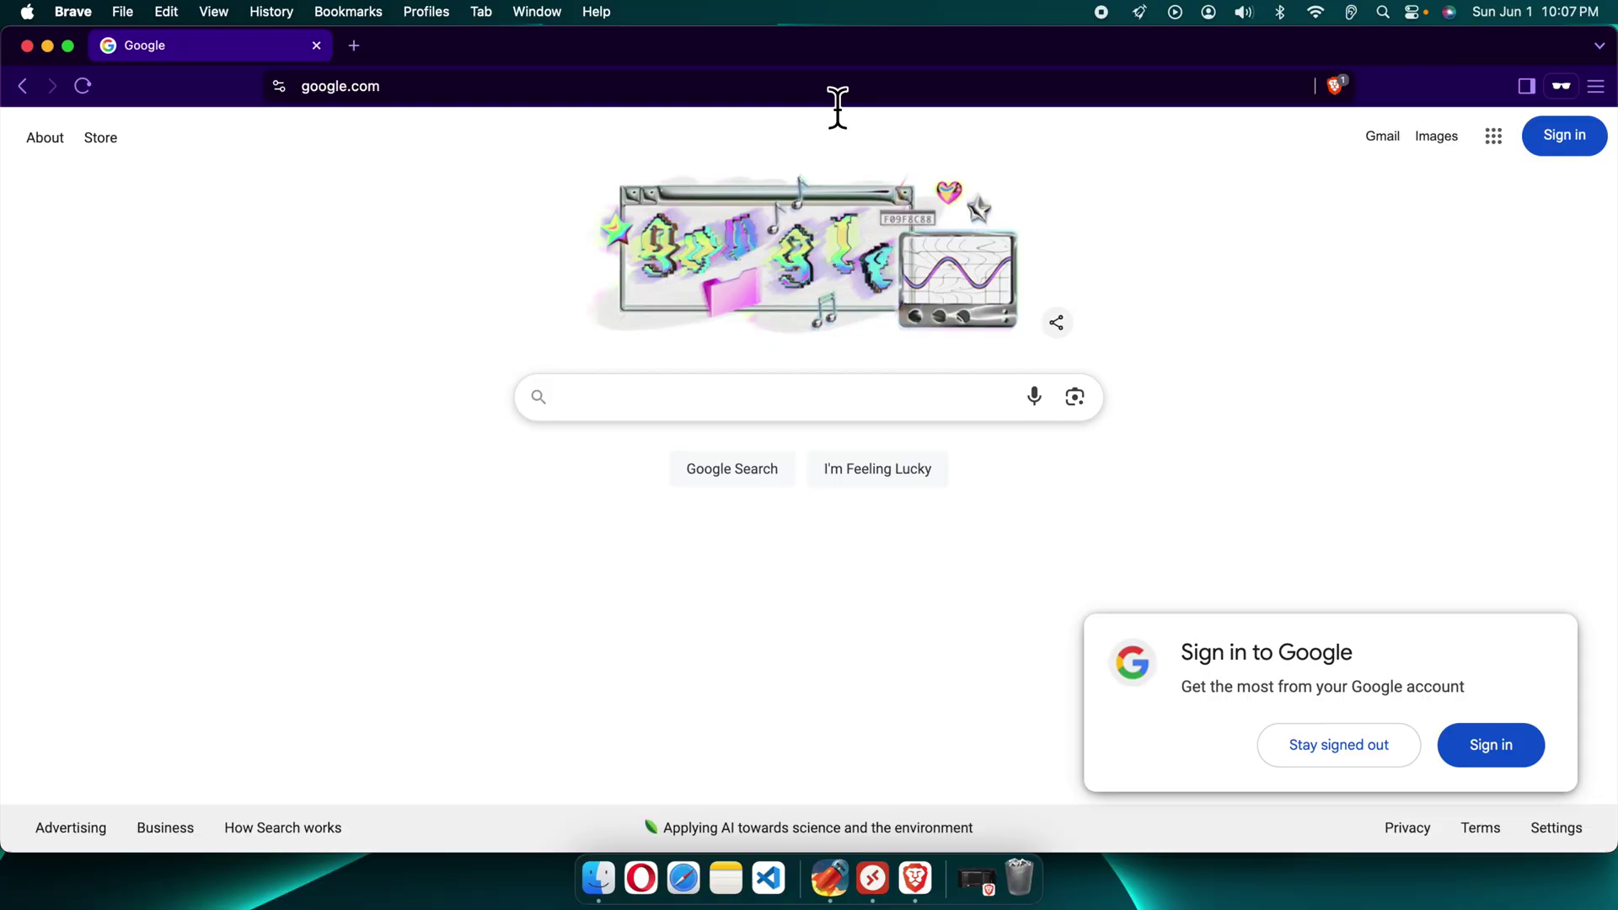
Run a Google search in Brave for 'logic pro'.
{"action": "left_click", "coordinate": [630, 413]}
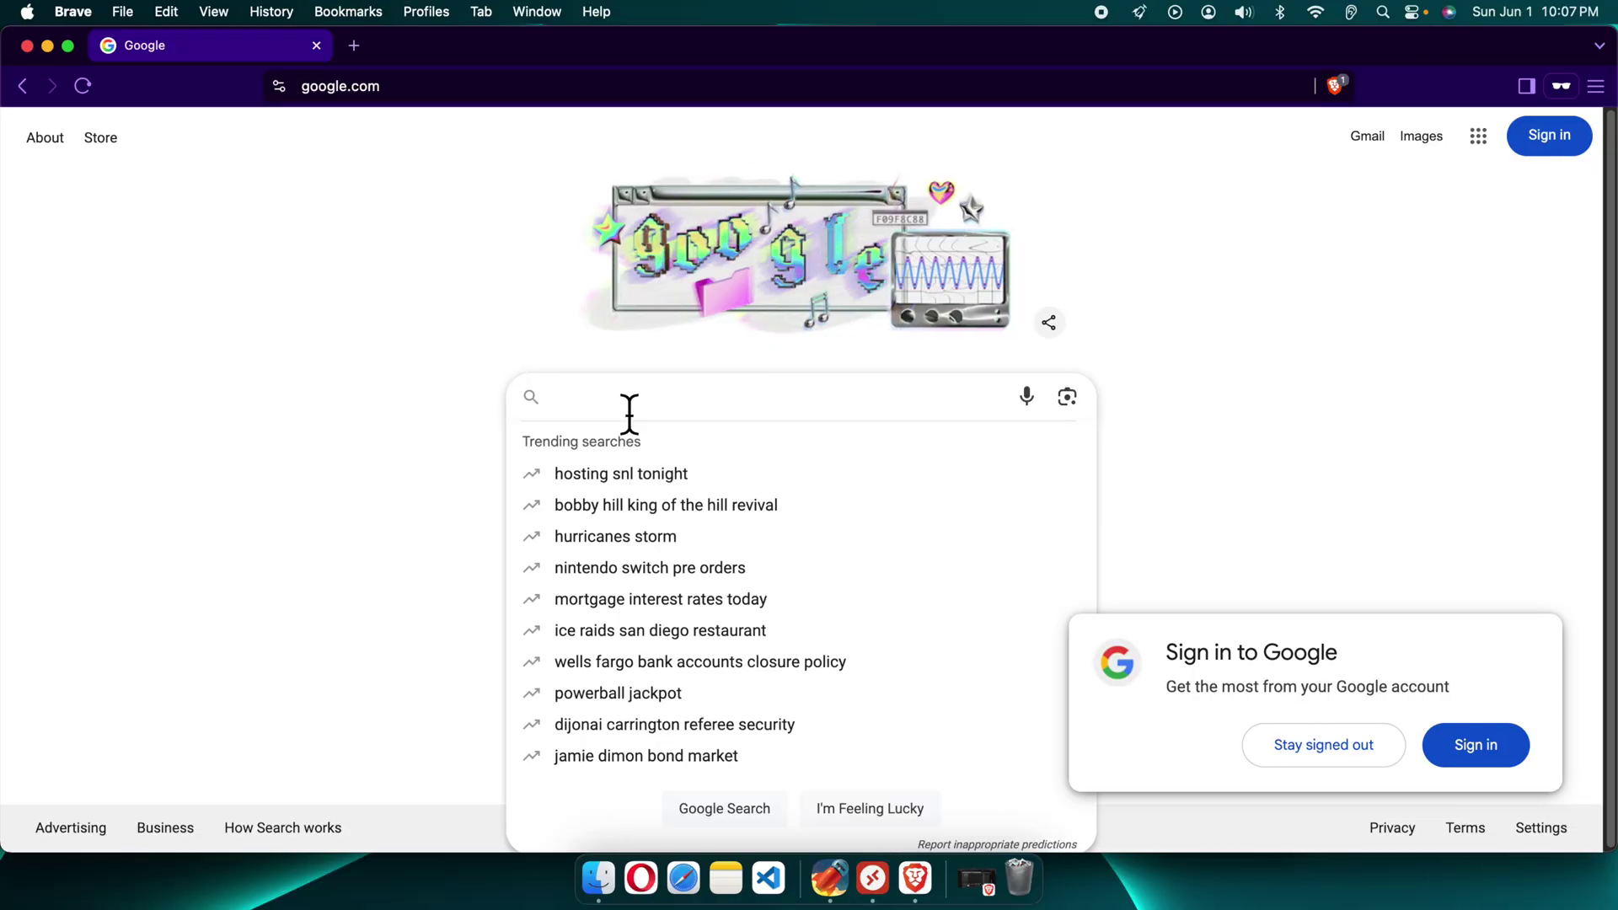
{"action": "type", "text": "logic"}
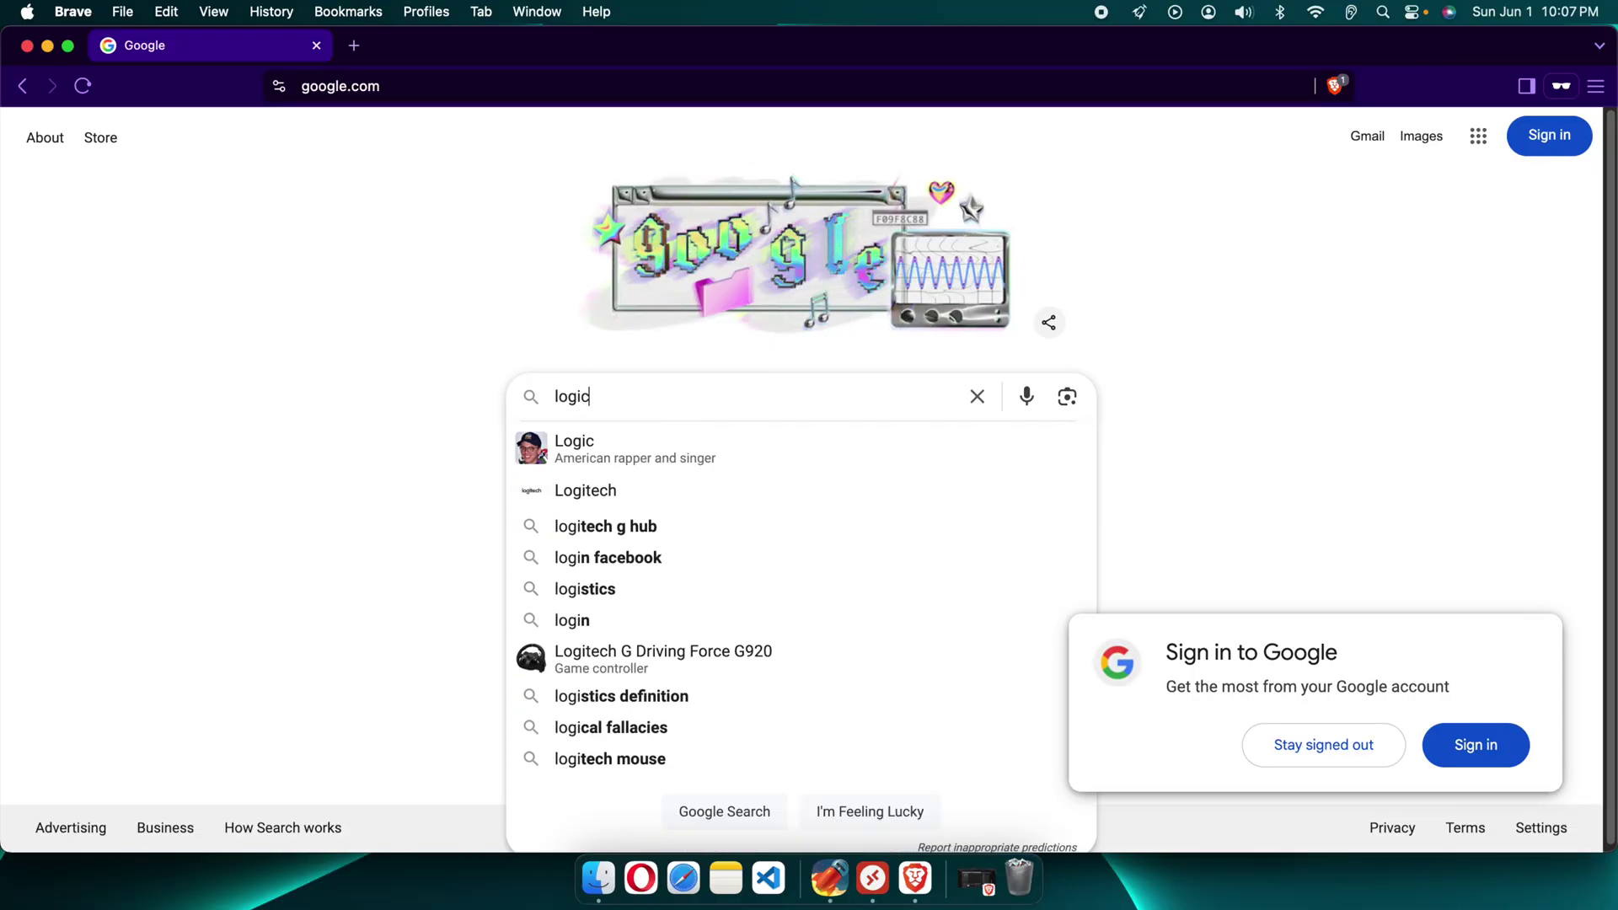
{"action": "type", "text": " pro"}
{"action": "key", "text": "Return"}
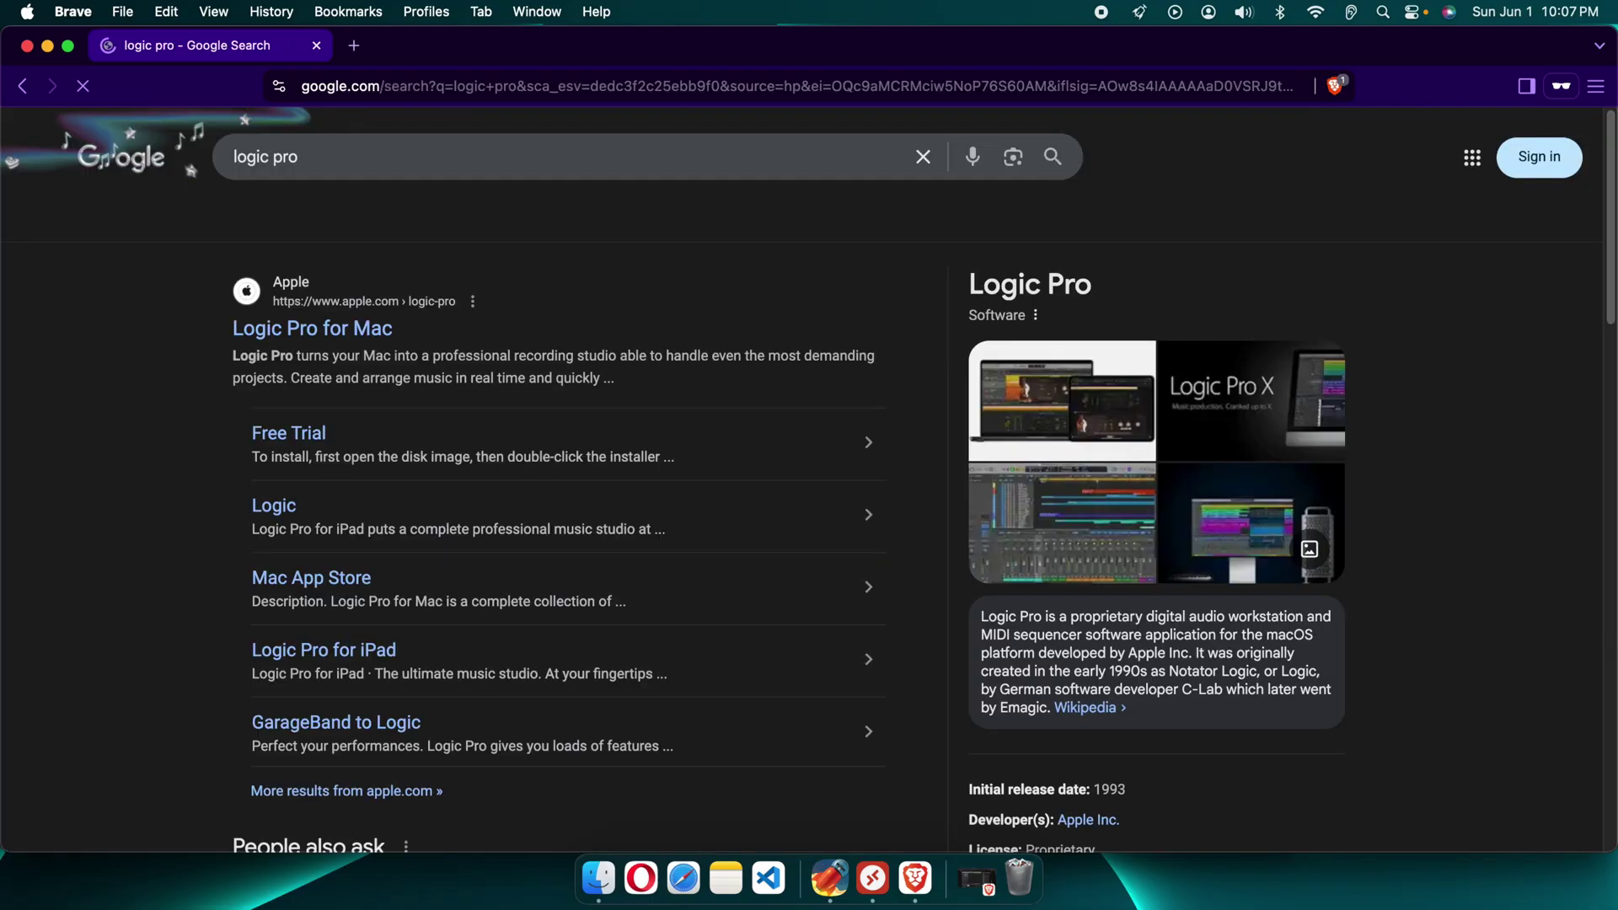
Open the apple.com 'Logic Pro for Mac' result and skim the product page.
{"action": "left_click", "coordinate": [353, 335]}
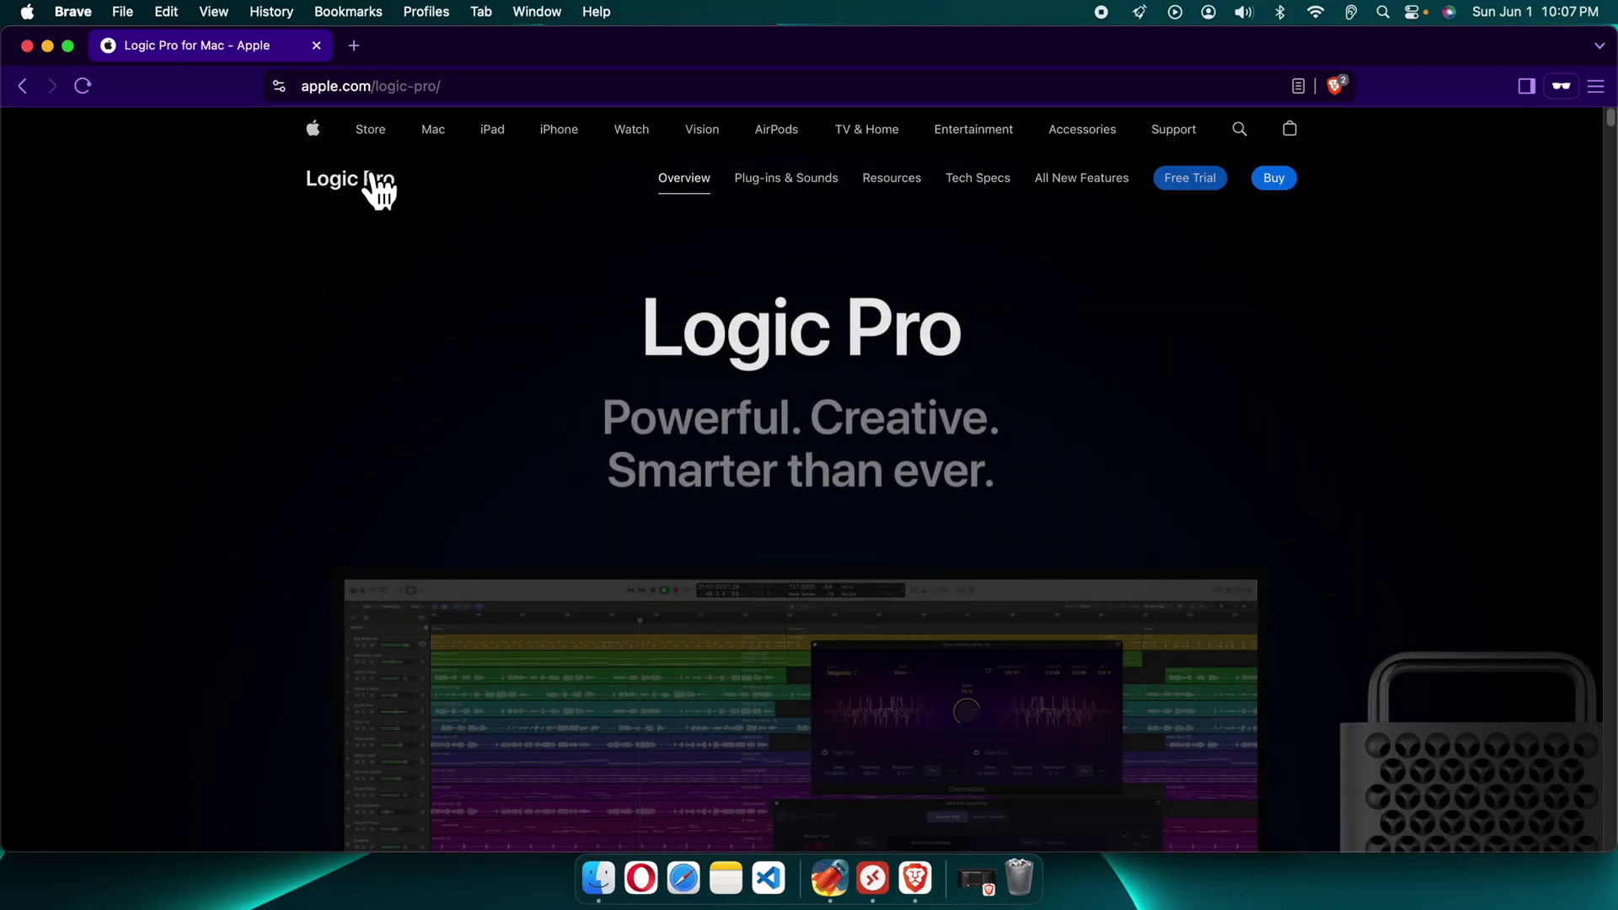
{"action": "scroll", "coordinate": [796, 606], "scroll_direction": "down", "scroll_amount": 3}
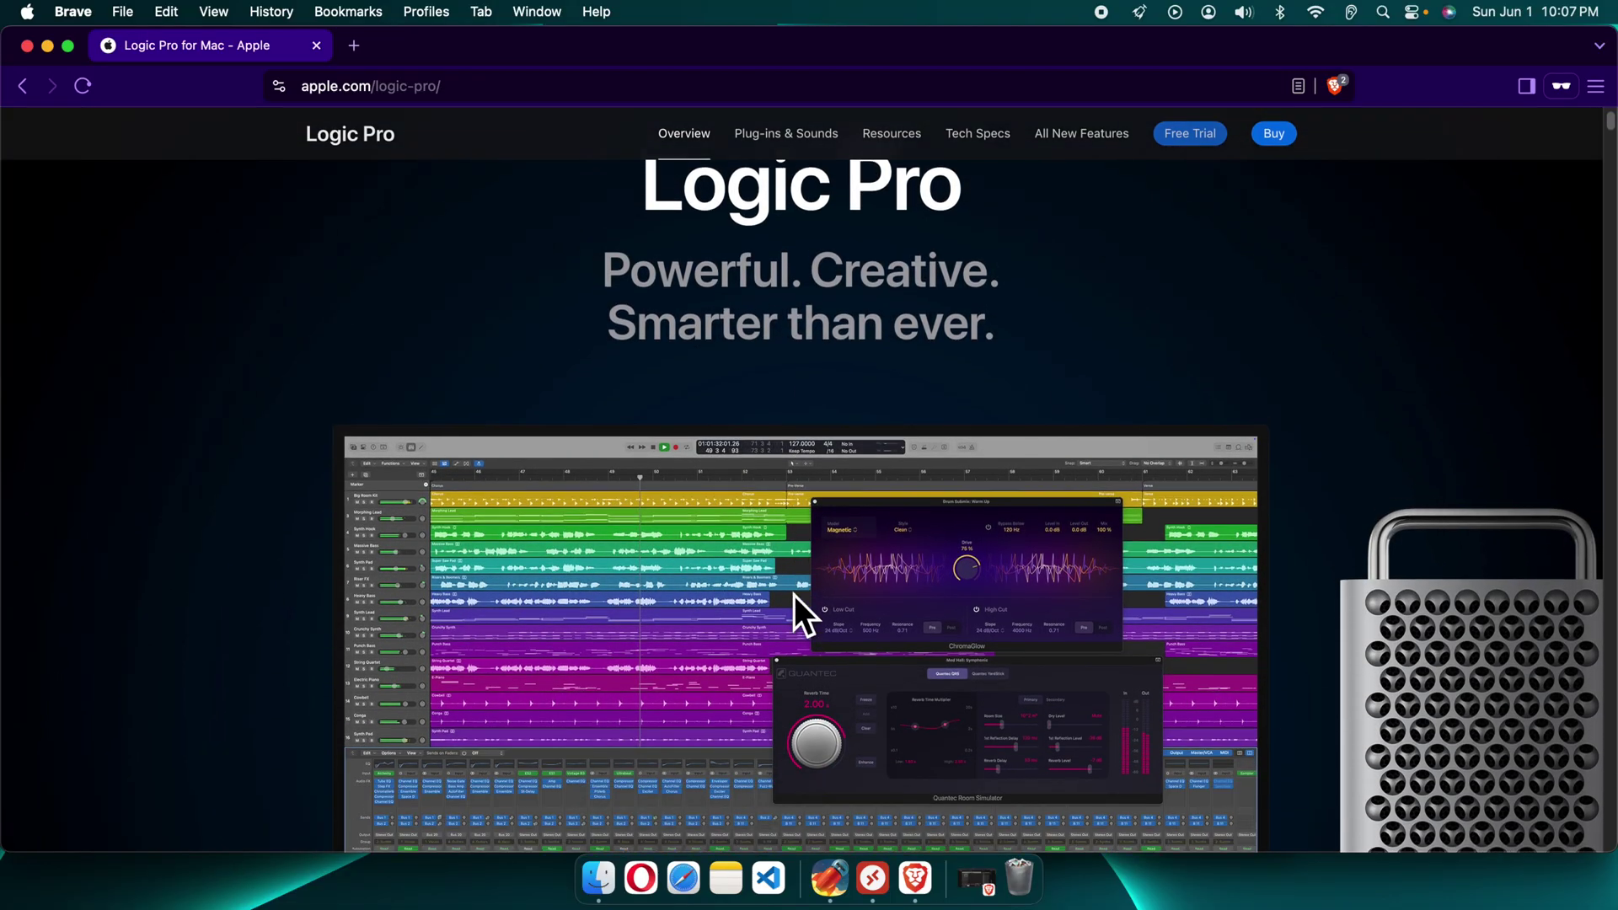
{"action": "scroll", "coordinate": [794, 595], "scroll_direction": "down", "scroll_amount": 10}
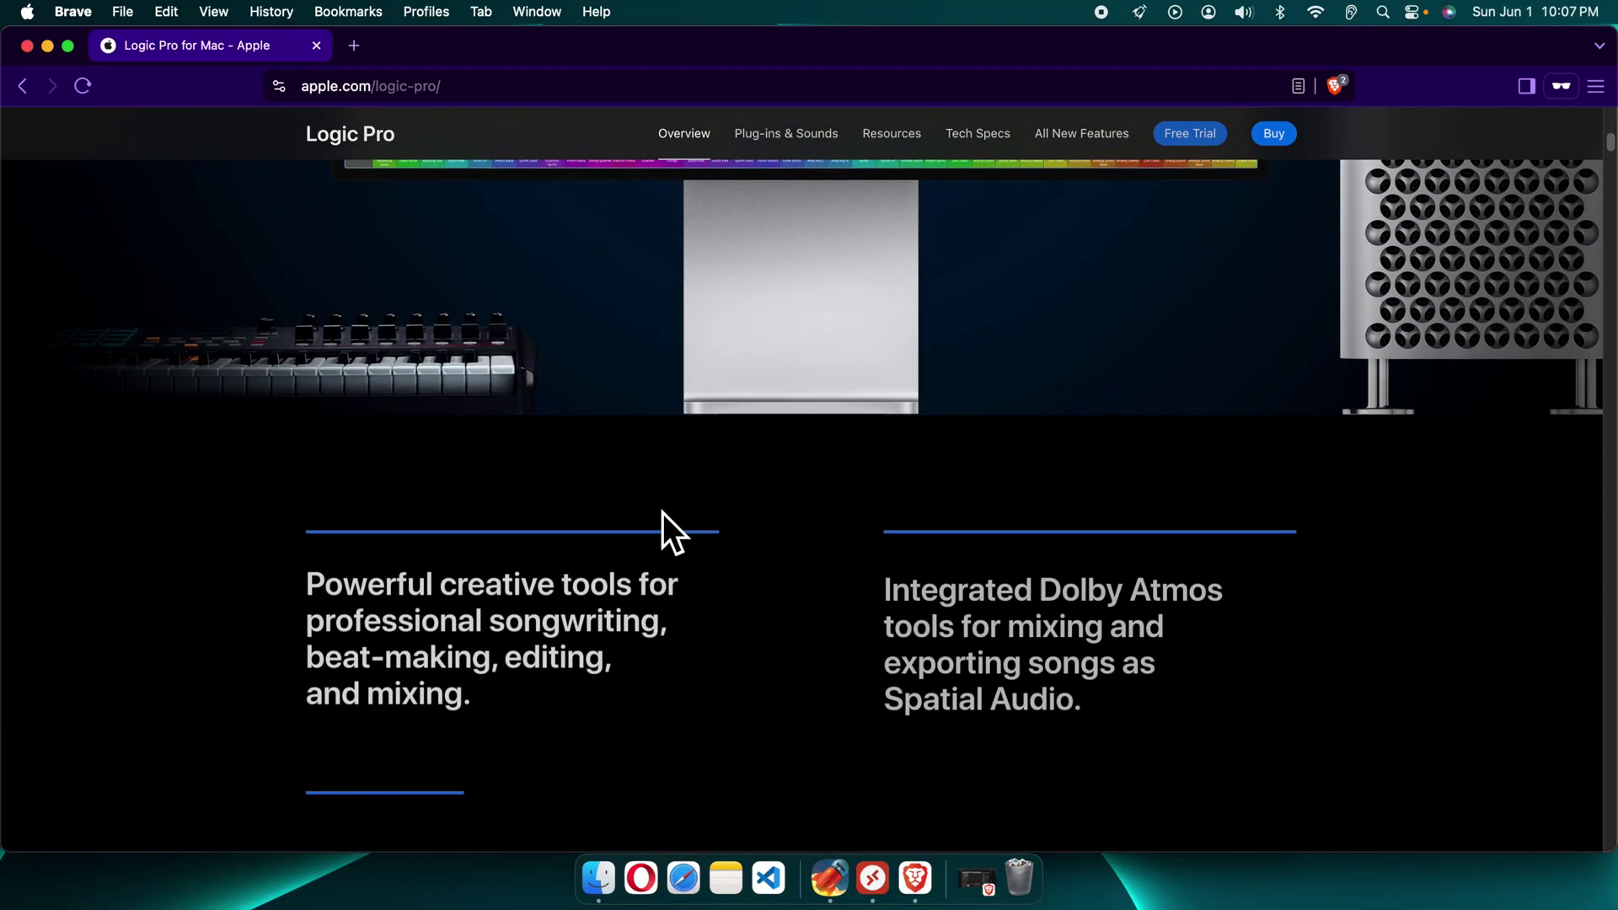
{"action": "scroll", "coordinate": [666, 509], "scroll_direction": "down", "scroll_amount": 3}
{"action": "scroll", "coordinate": [688, 515], "scroll_direction": "up", "scroll_amount": 10}
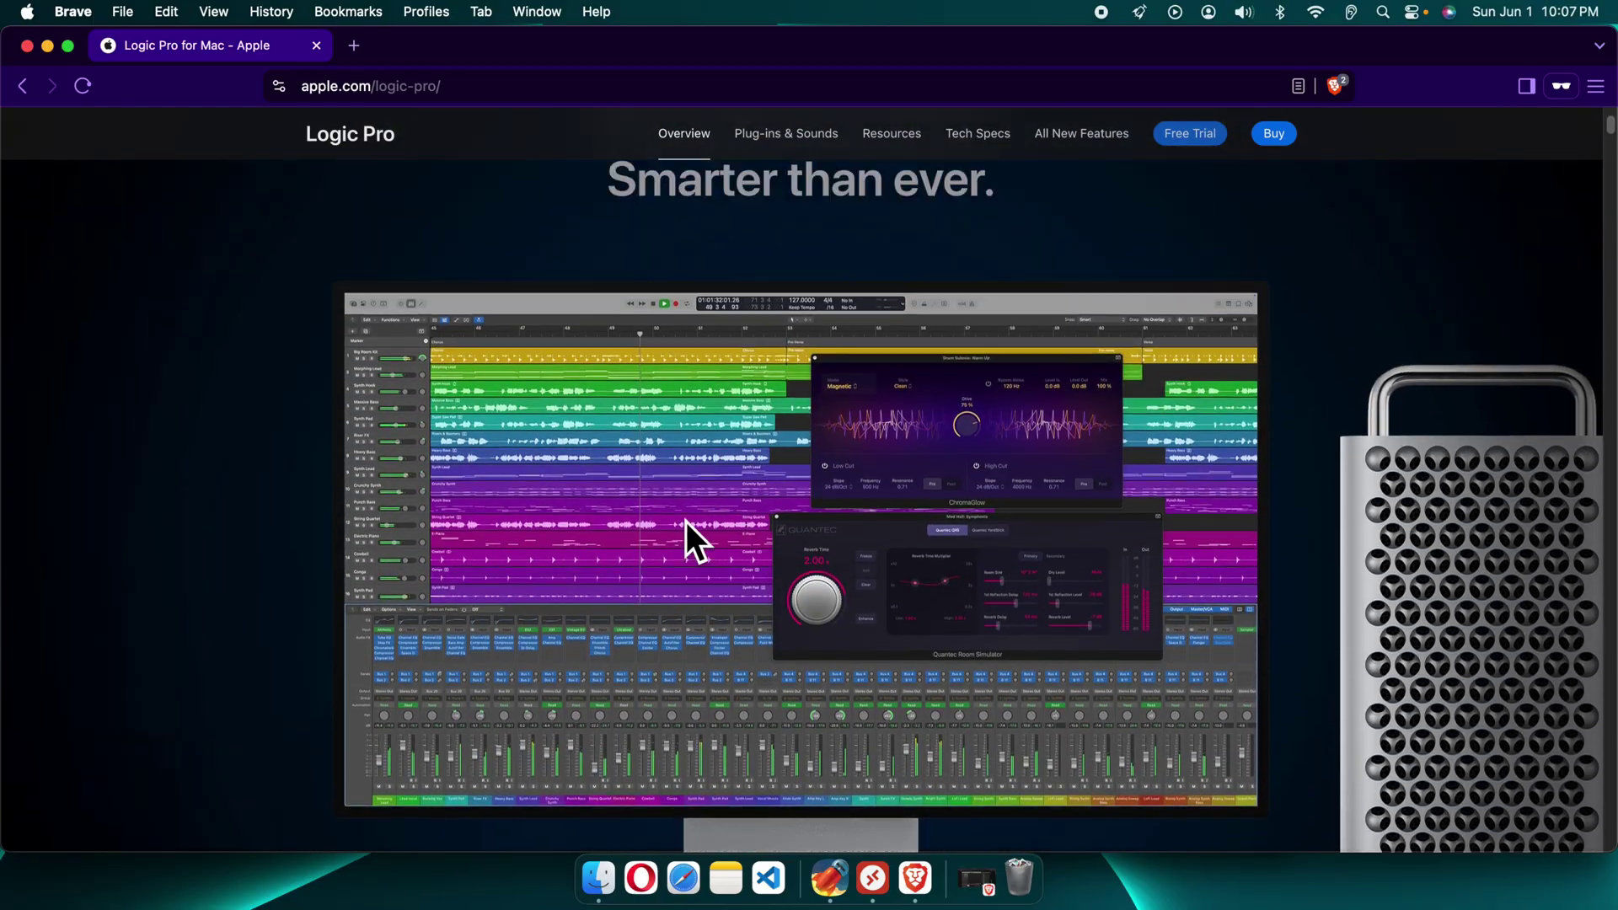
{"action": "scroll", "coordinate": [687, 522], "scroll_direction": "up", "scroll_amount": 5}
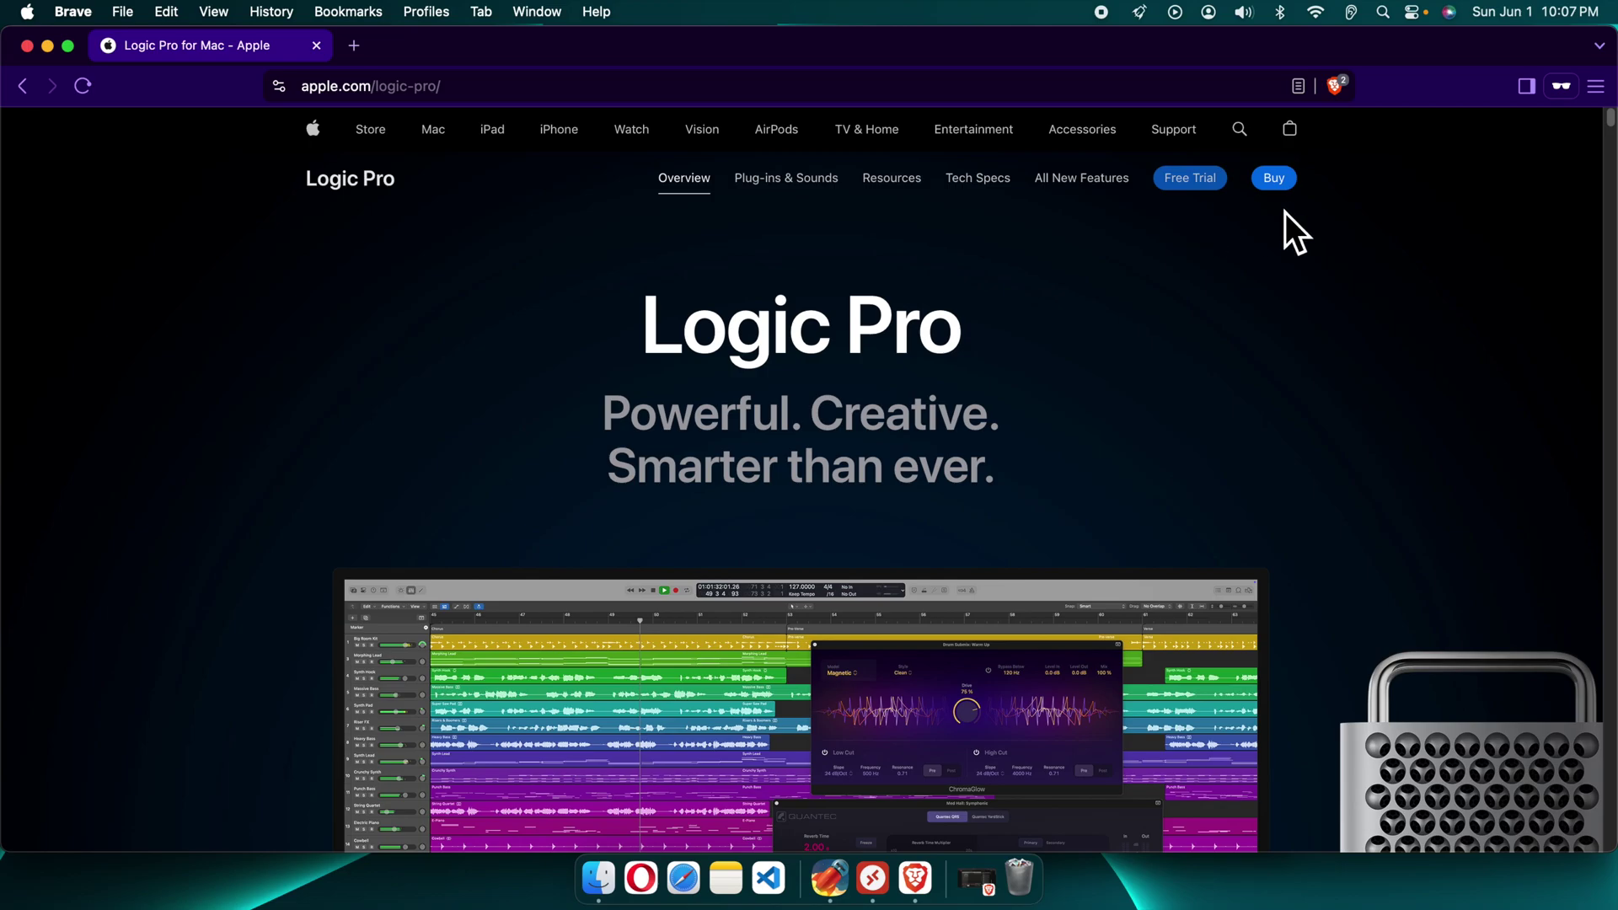
Download LogicProTrial.dmg (1.2 GB) from the free-trial page to Downloads and confirm it finished.
{"action": "left_click", "coordinate": [1202, 187]}
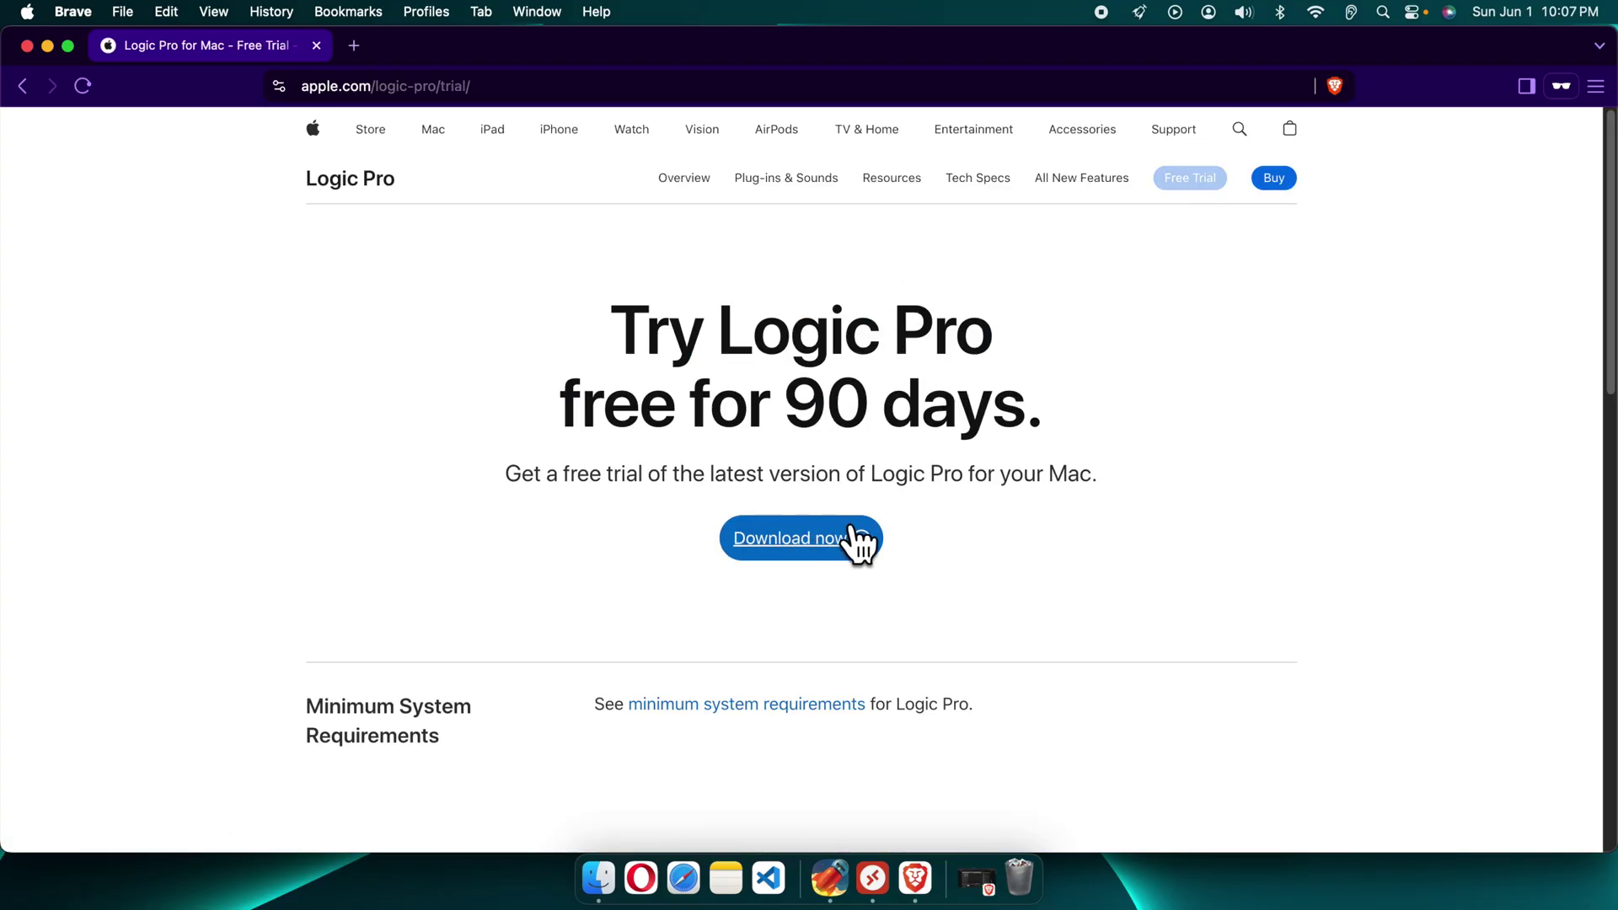
{"action": "left_click_drag", "start_coordinate": [628, 338], "coordinate": [1037, 411]}
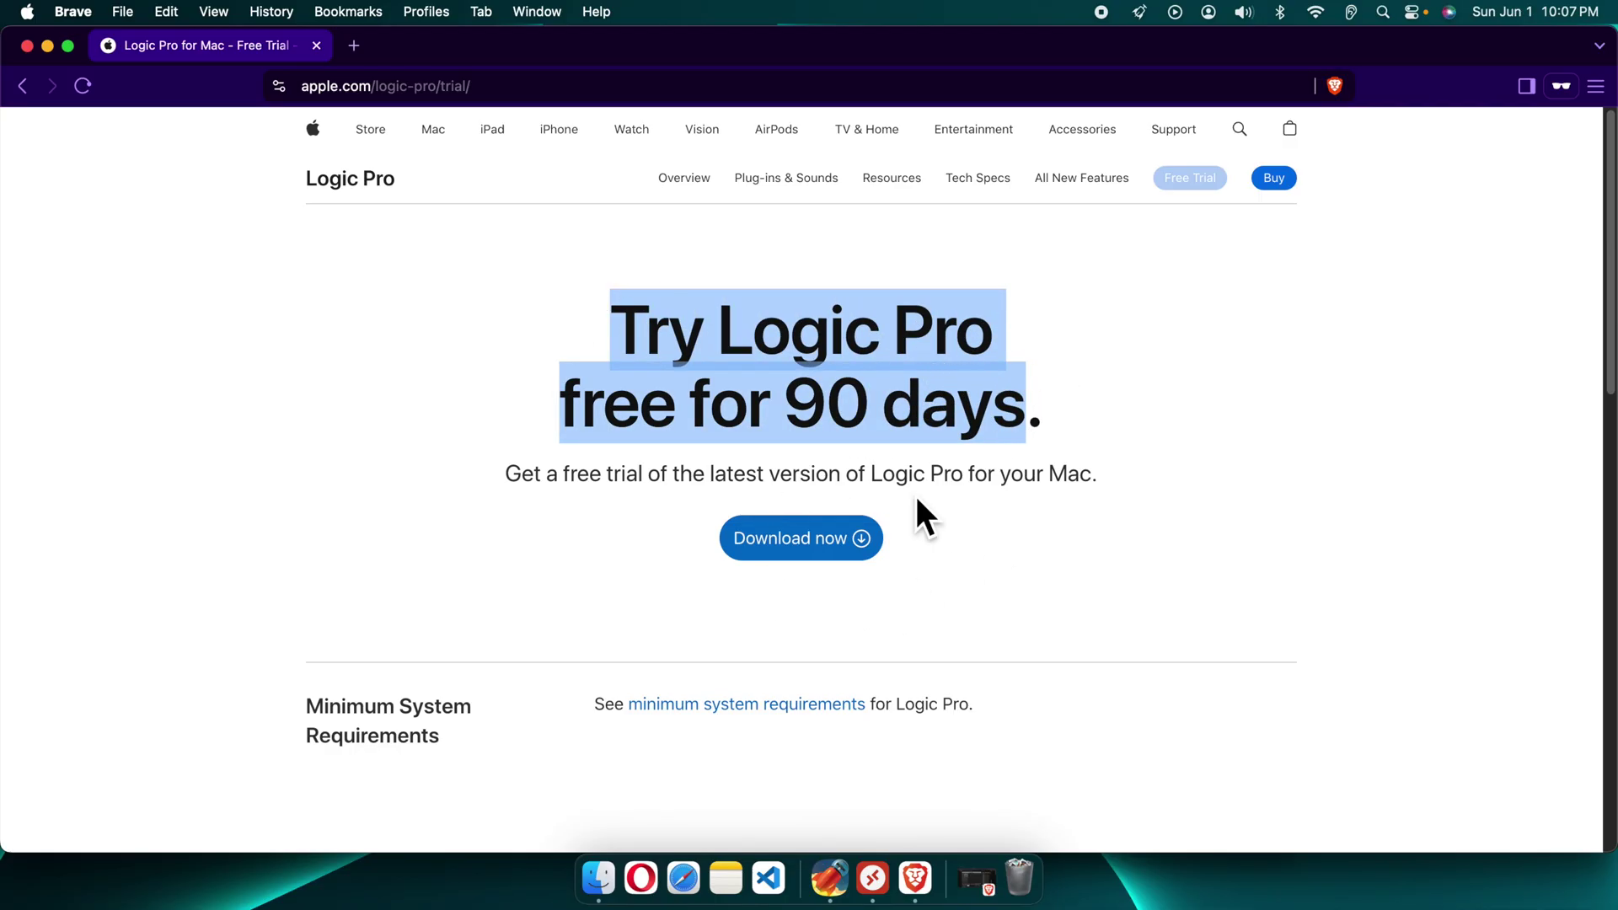
{"action": "left_click", "coordinate": [810, 545]}
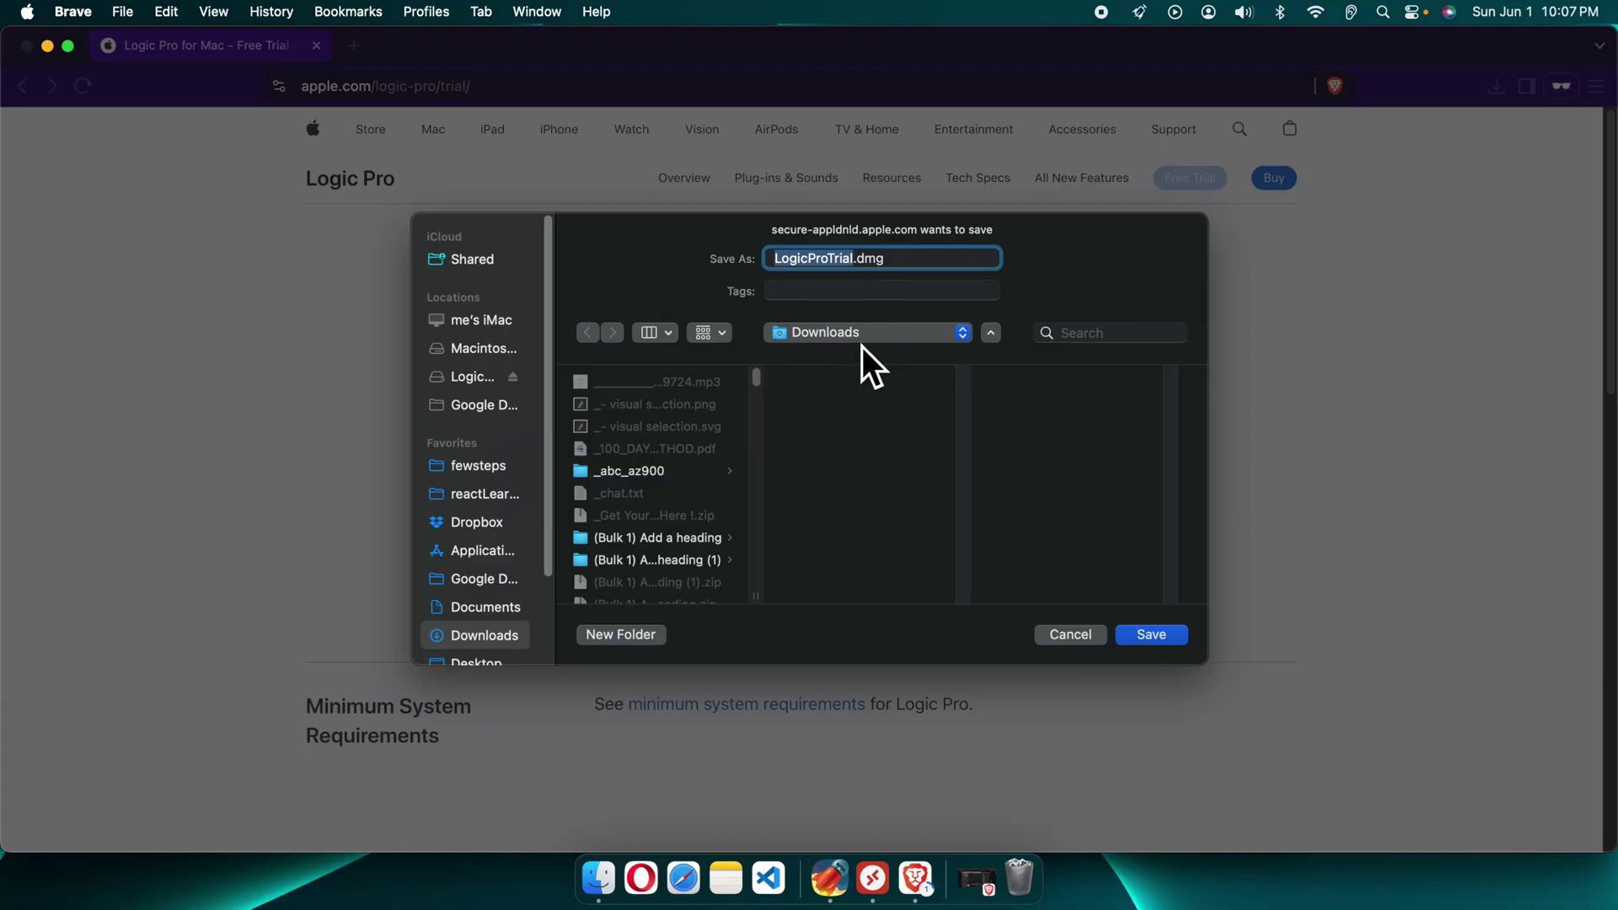
{"action": "left_click", "coordinate": [1169, 644]}
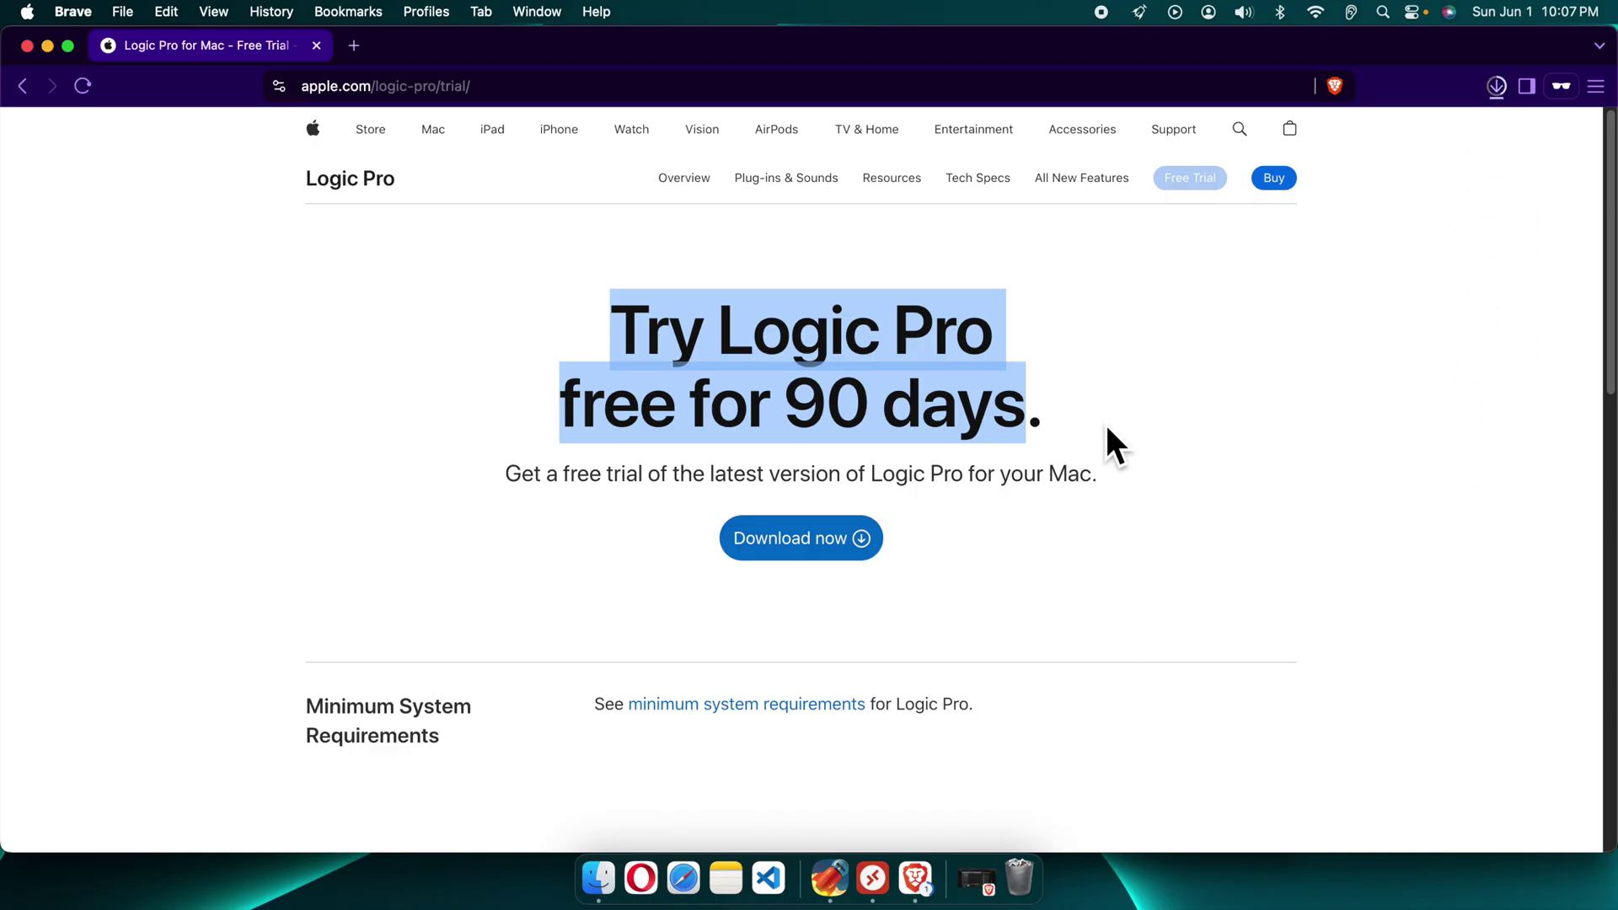
{"action": "left_click", "coordinate": [1509, 96]}
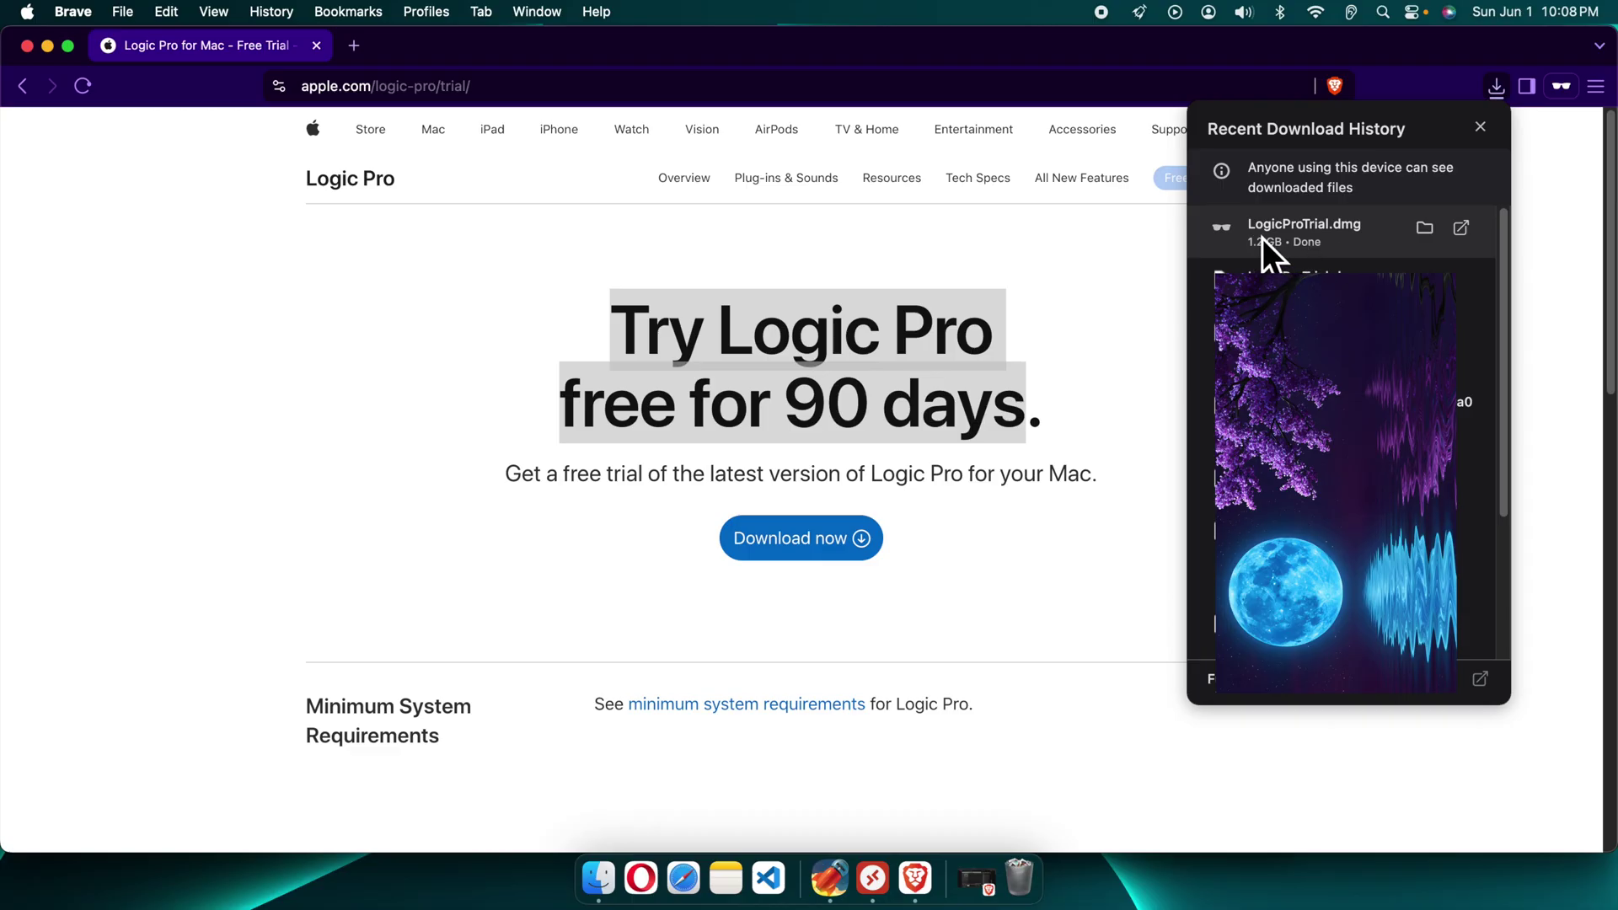
Mount LogicProTrial.dmg from Downloads to reveal LogicProTrial.pkg on the Logic Pro Trial volume.
{"action": "left_click", "coordinate": [1330, 252]}
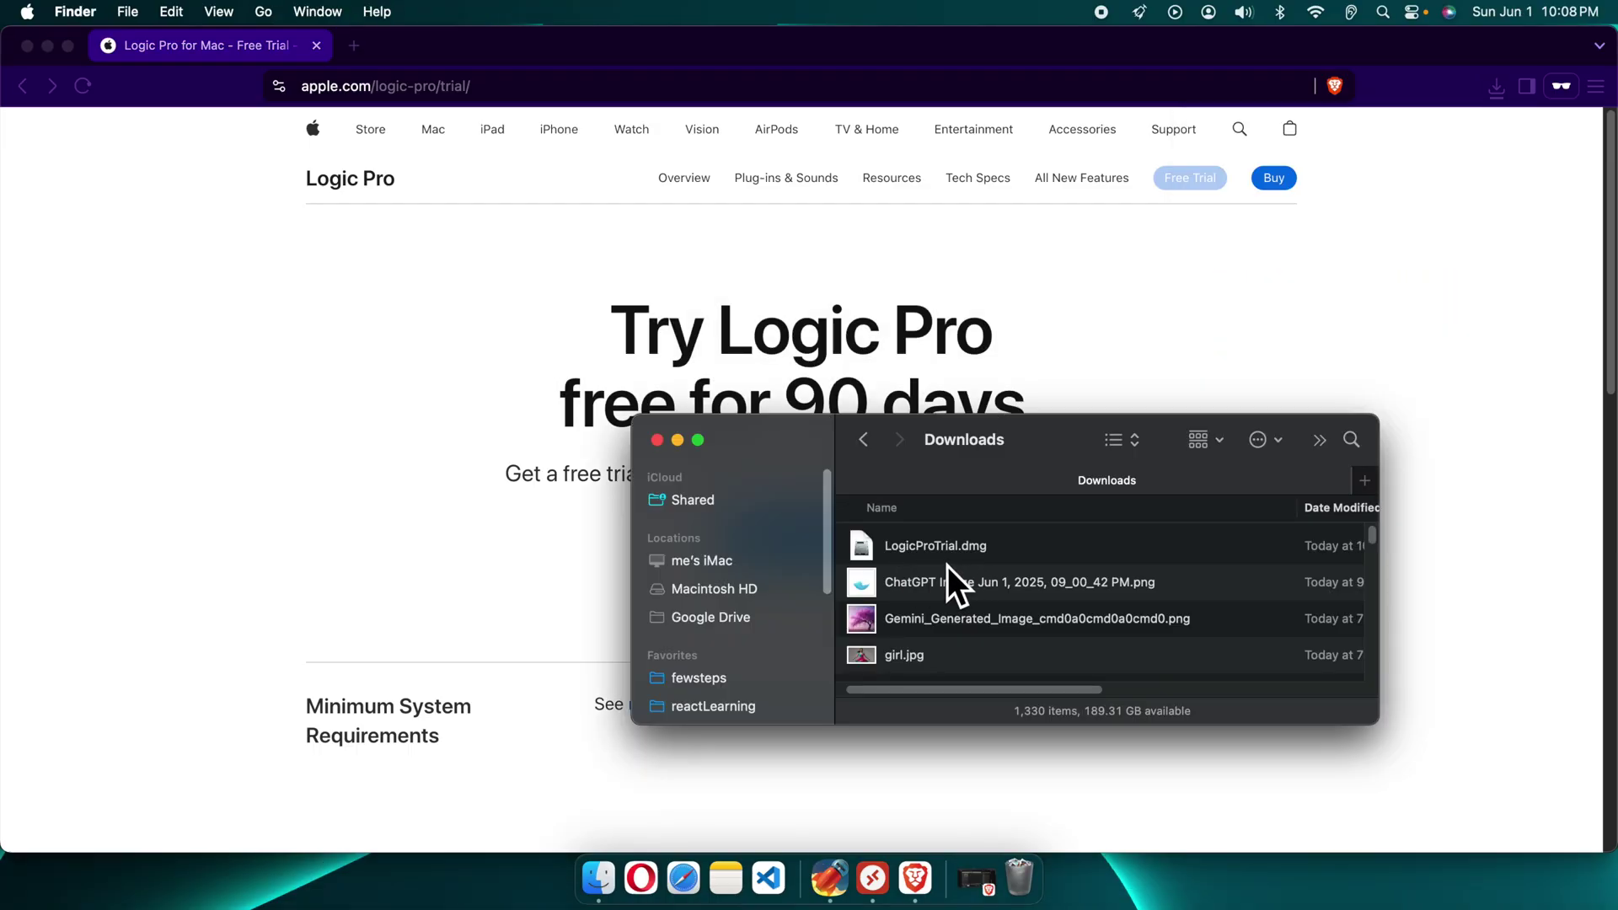
{"action": "left_click", "coordinate": [961, 552]}
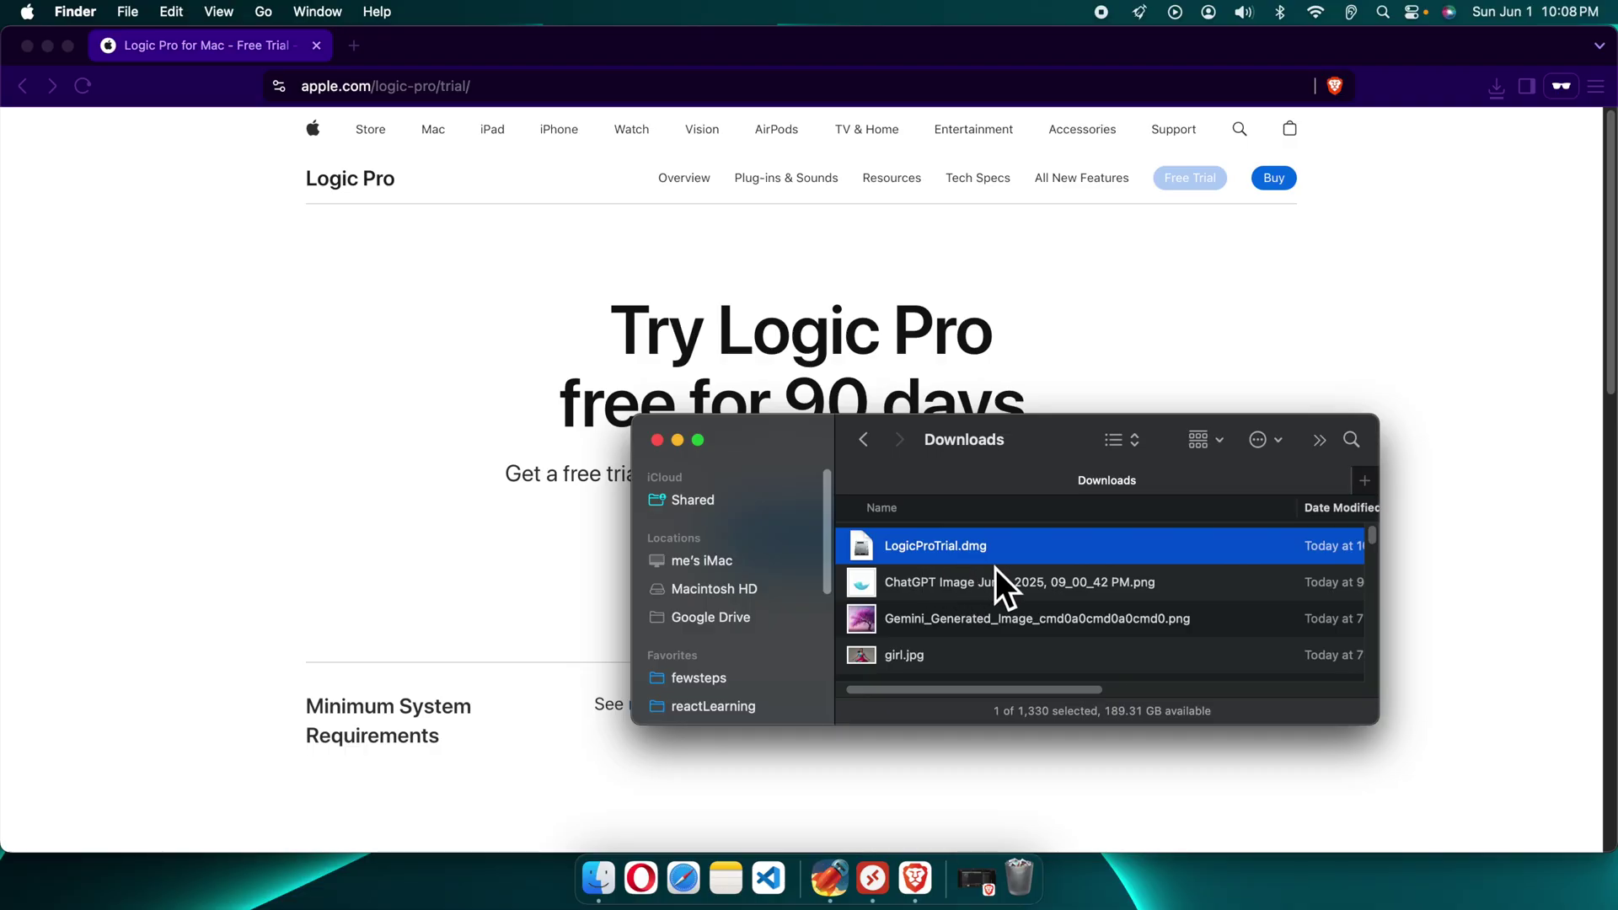
{"action": "double_click", "coordinate": [870, 552]}
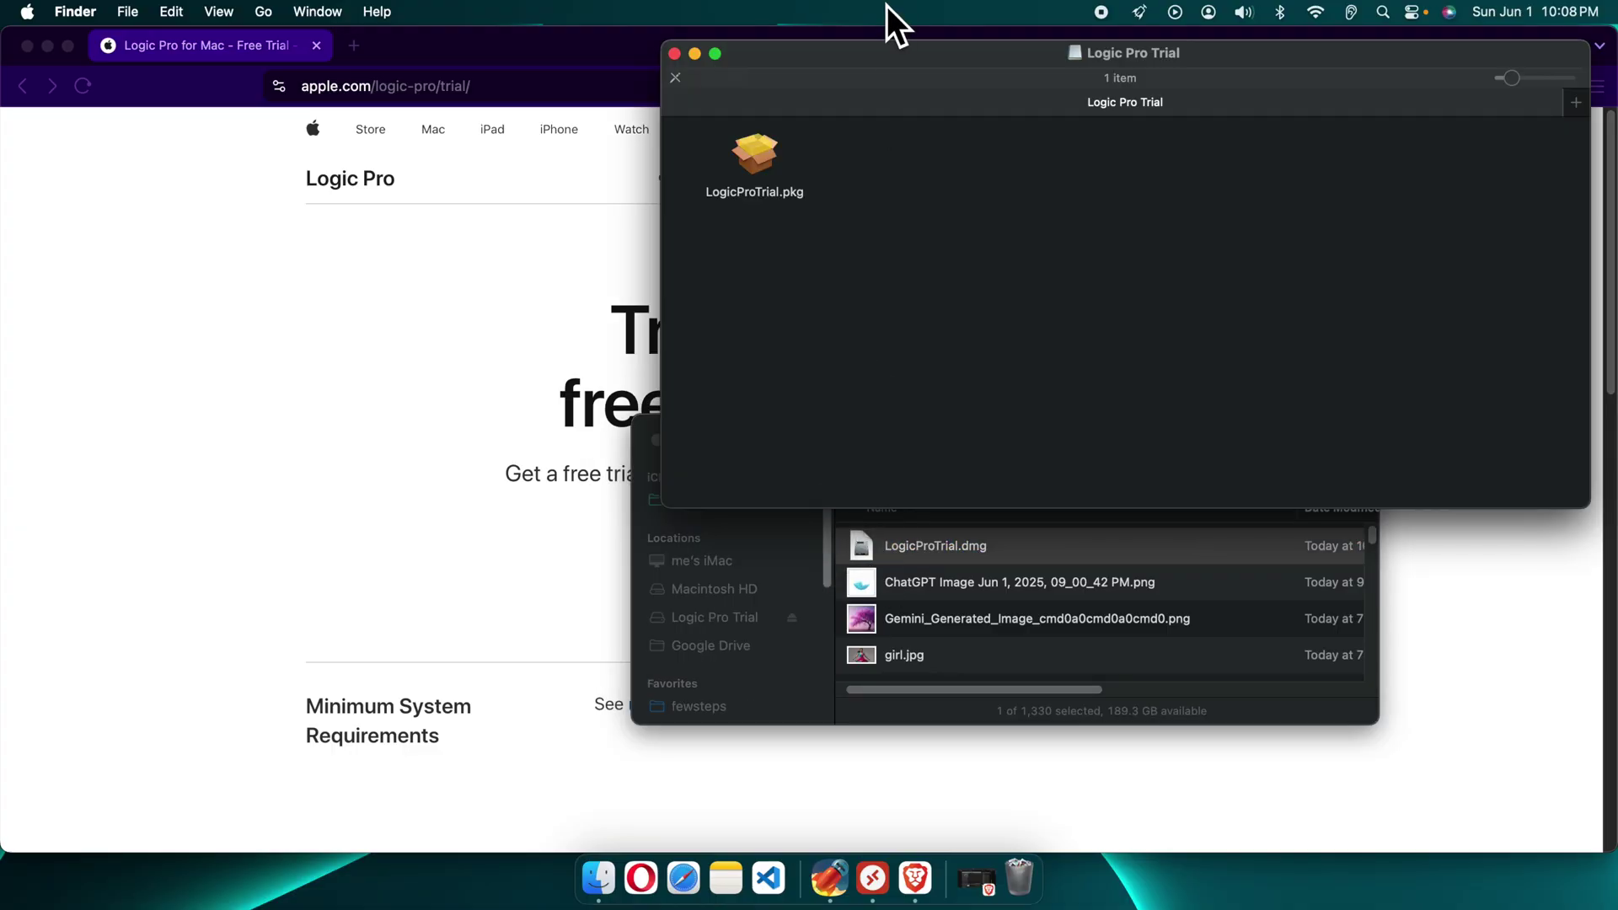
{"action": "left_click_drag", "start_coordinate": [887, 70], "coordinate": [558, 215]}
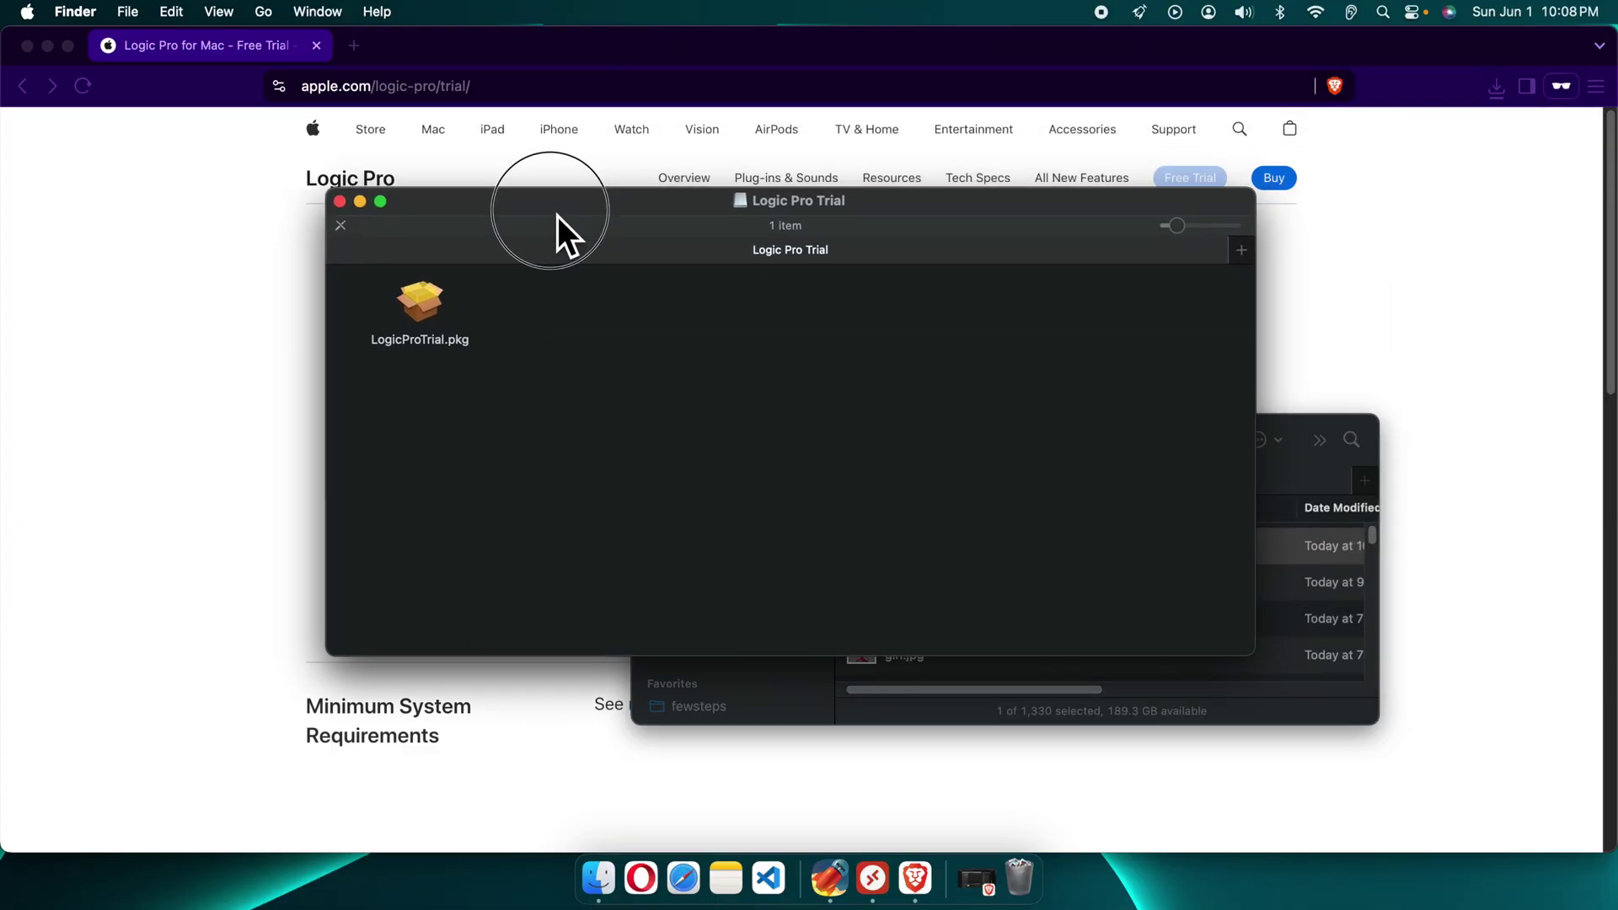
Launch LogicProTrial.pkg, pass the Introduction and License pages, and agree to the licence.
{"action": "double_click", "coordinate": [432, 312]}
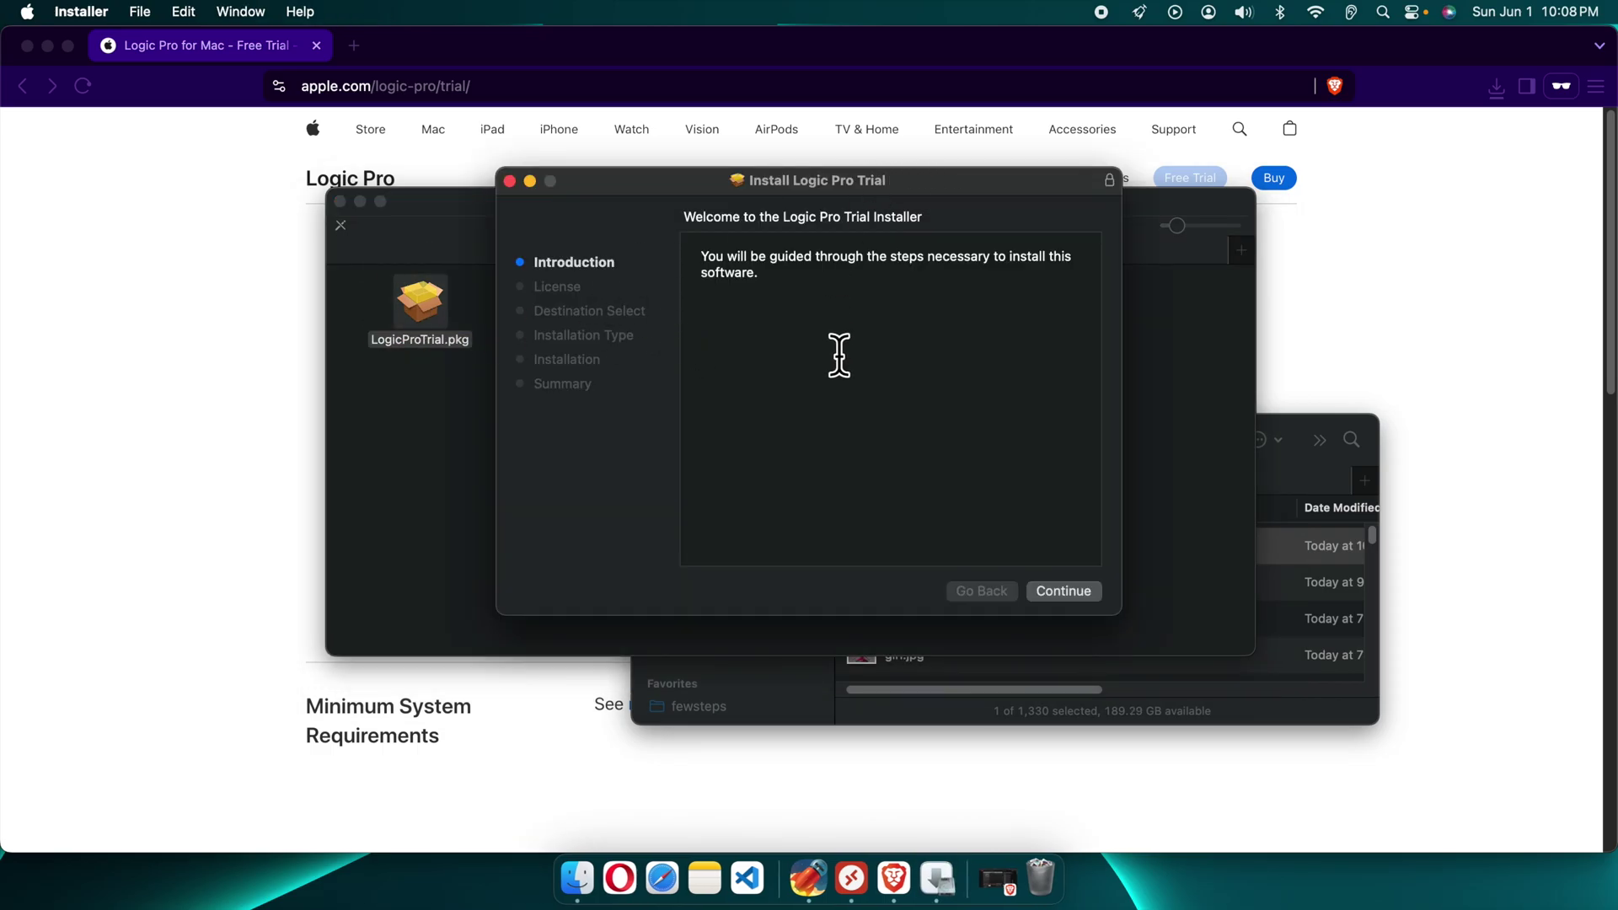
{"action": "left_click", "coordinate": [1068, 600]}
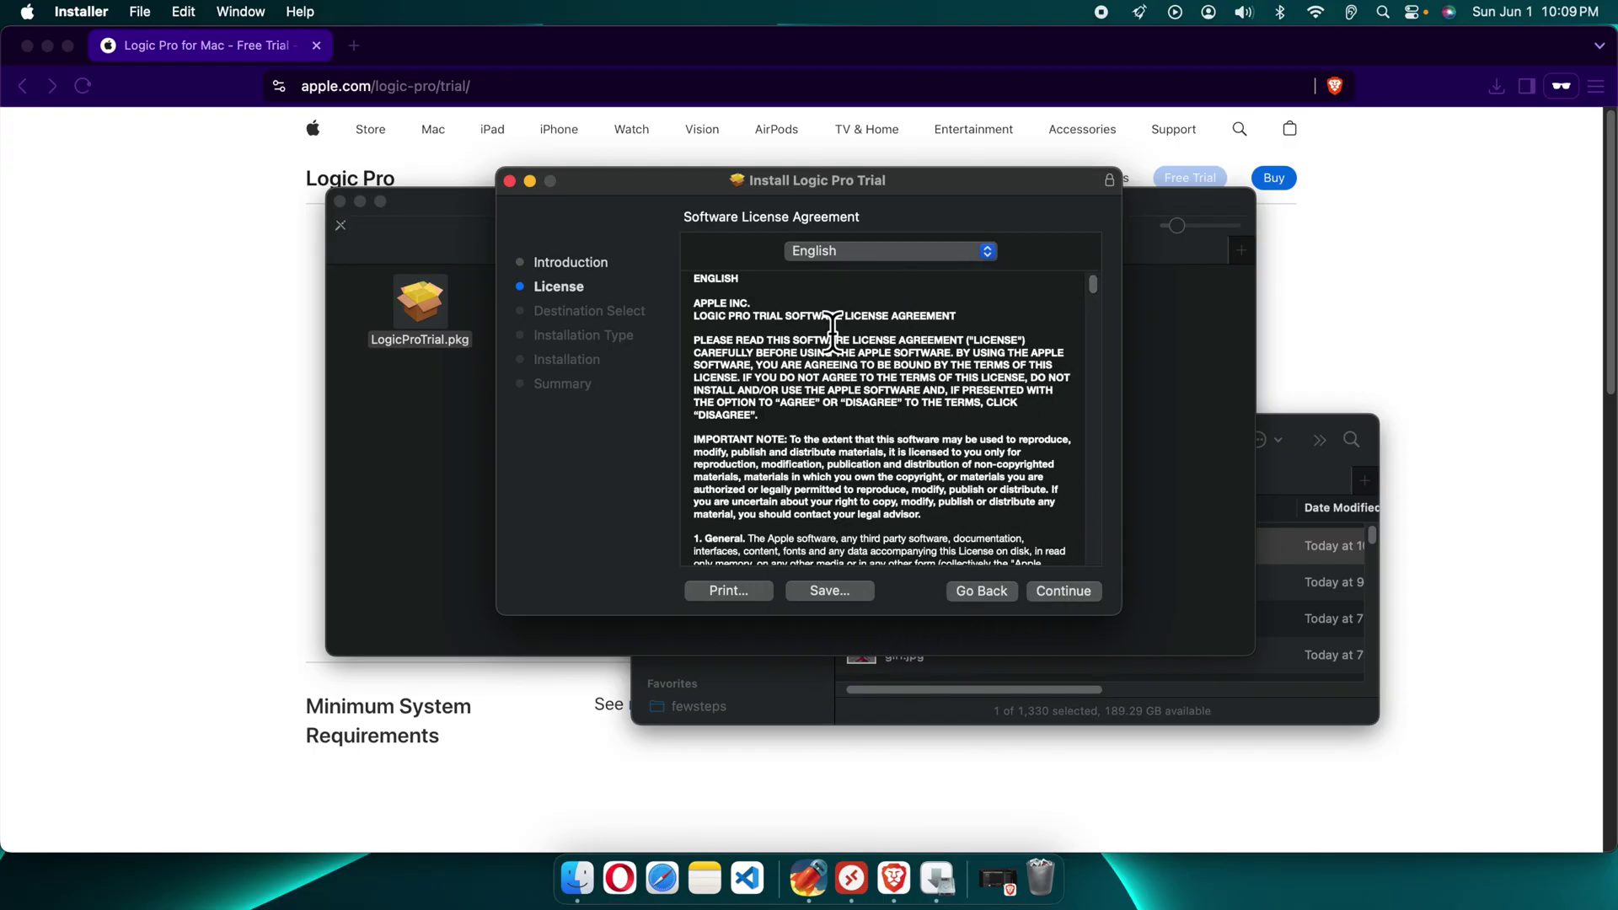
{"action": "left_click", "coordinate": [1078, 597]}
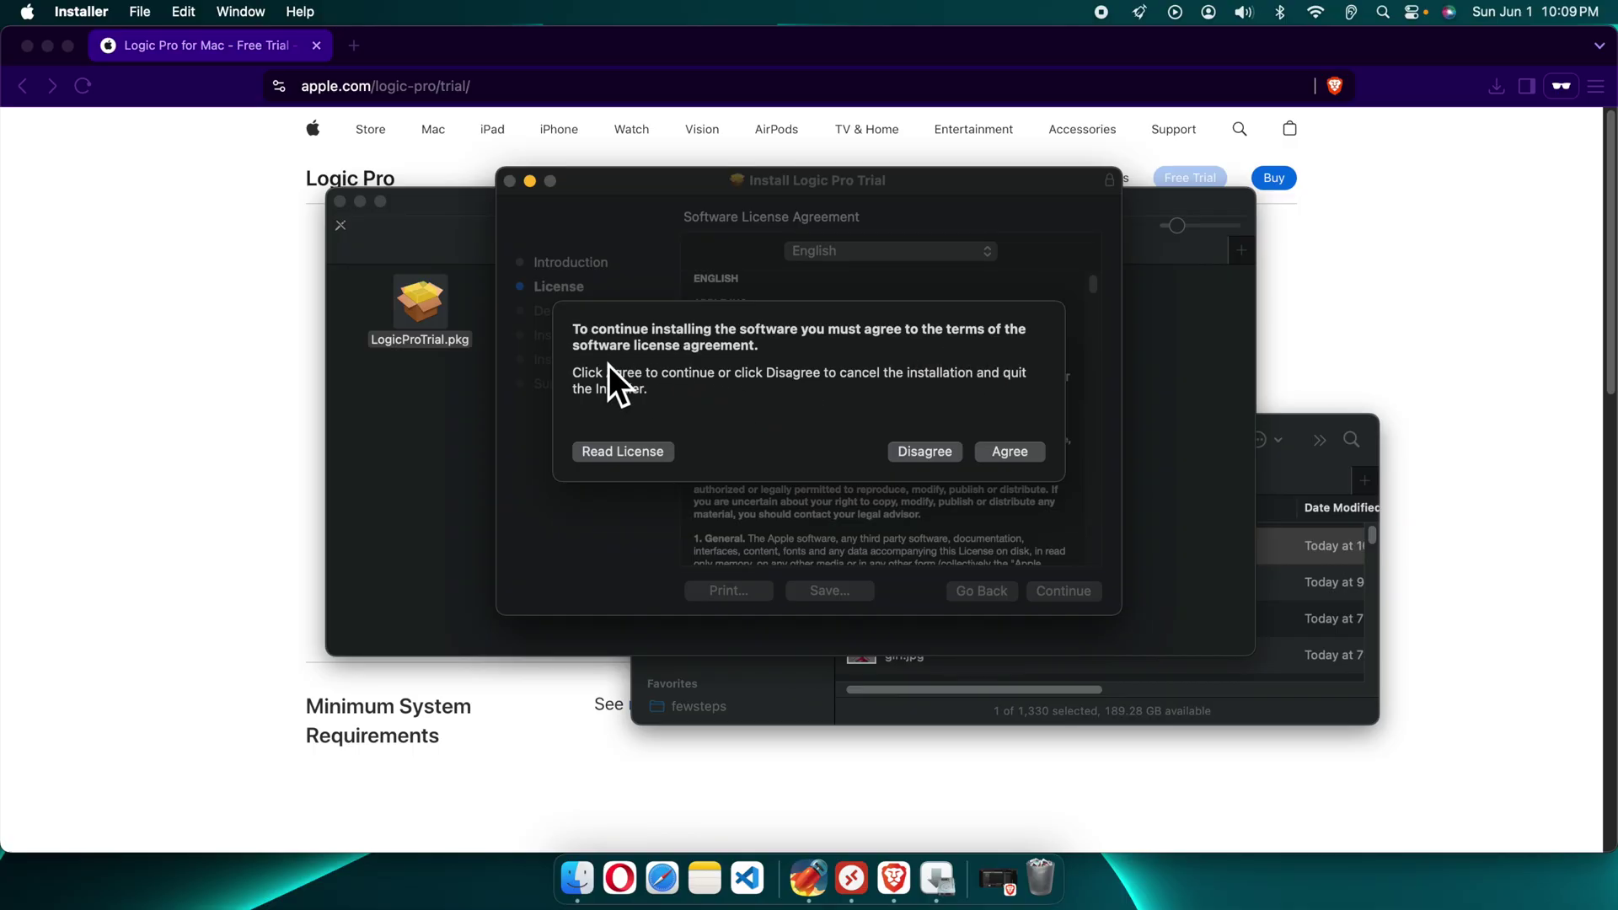
{"action": "left_click", "coordinate": [1018, 461]}
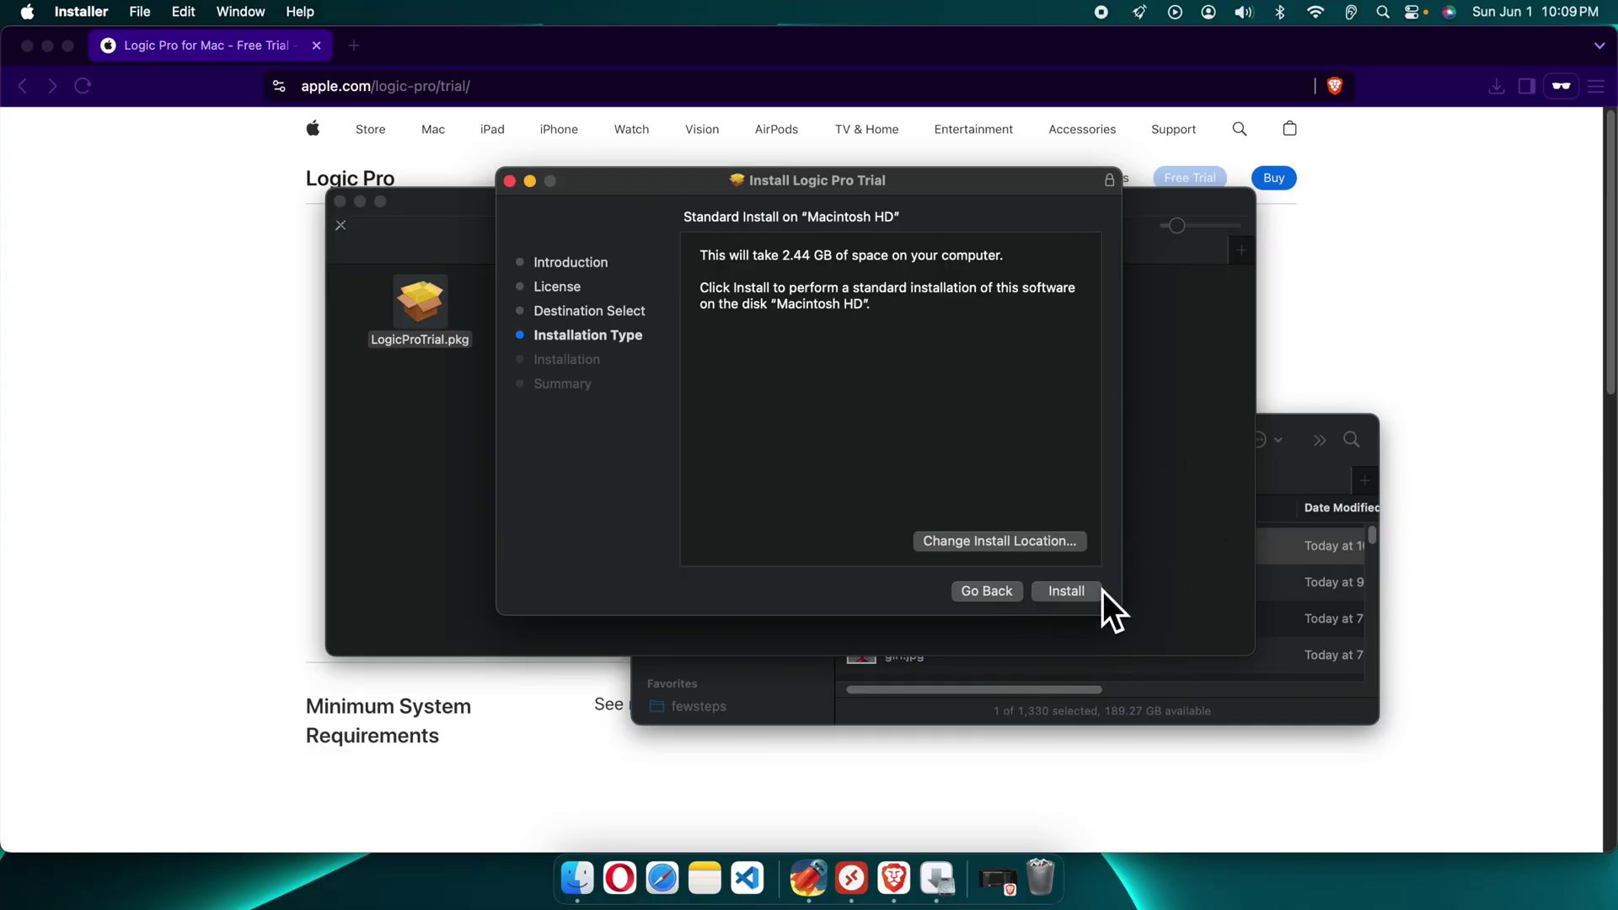
Install Logic Pro Trial on Macintosh HD, authorising with the administrator password.
{"action": "left_click", "coordinate": [1079, 603]}
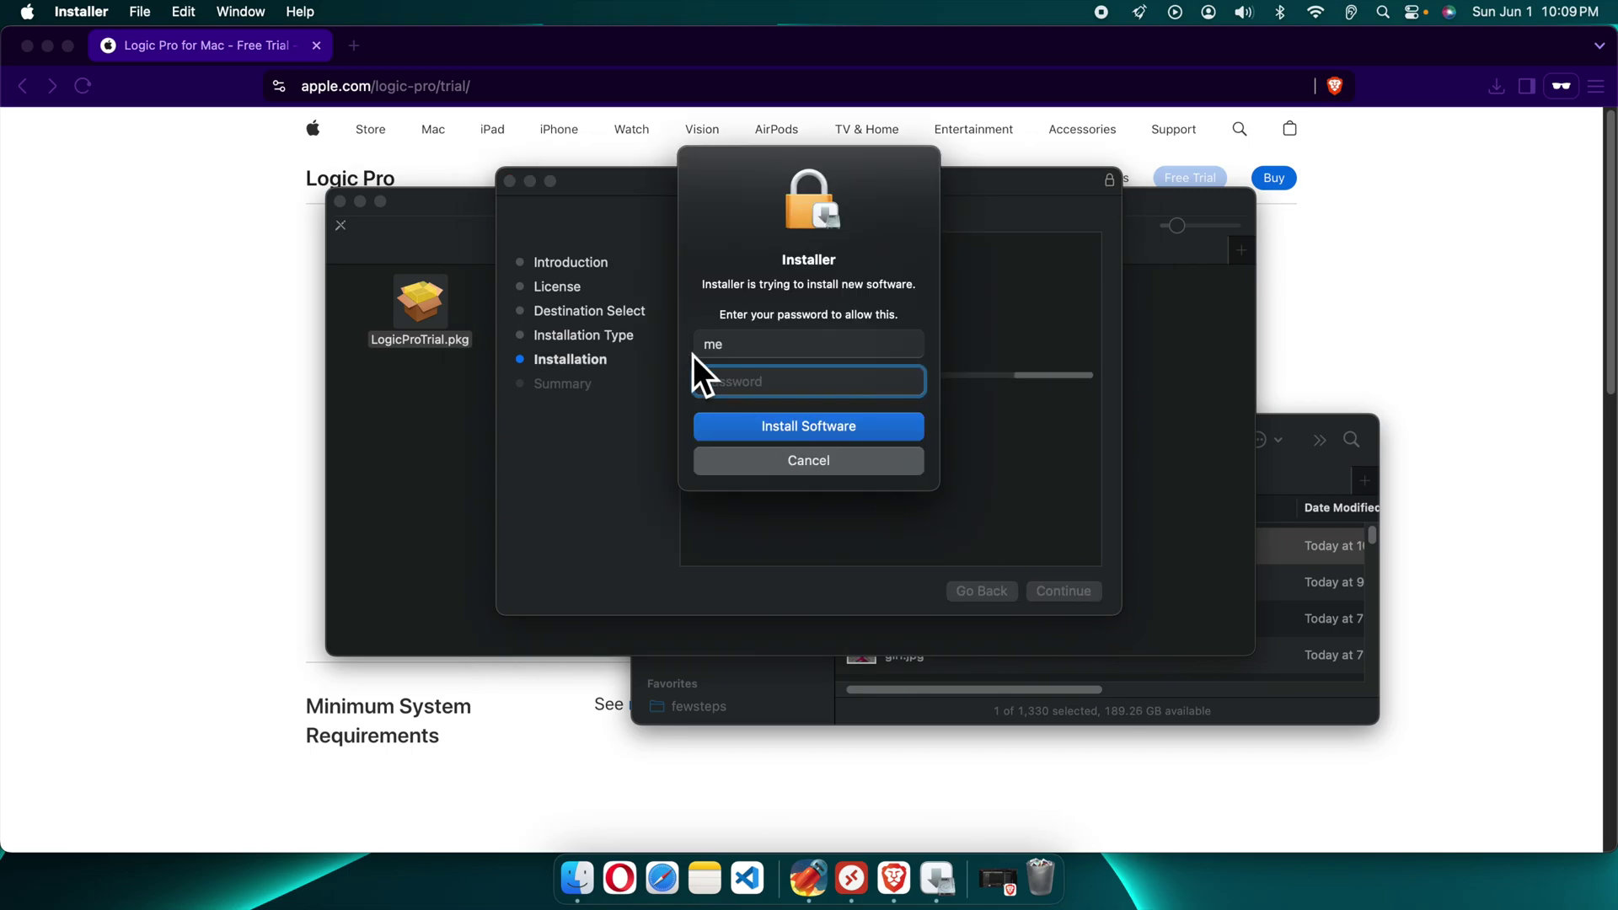
{"action": "type", "text": "••••••"}
{"action": "left_click", "coordinate": [818, 437]}
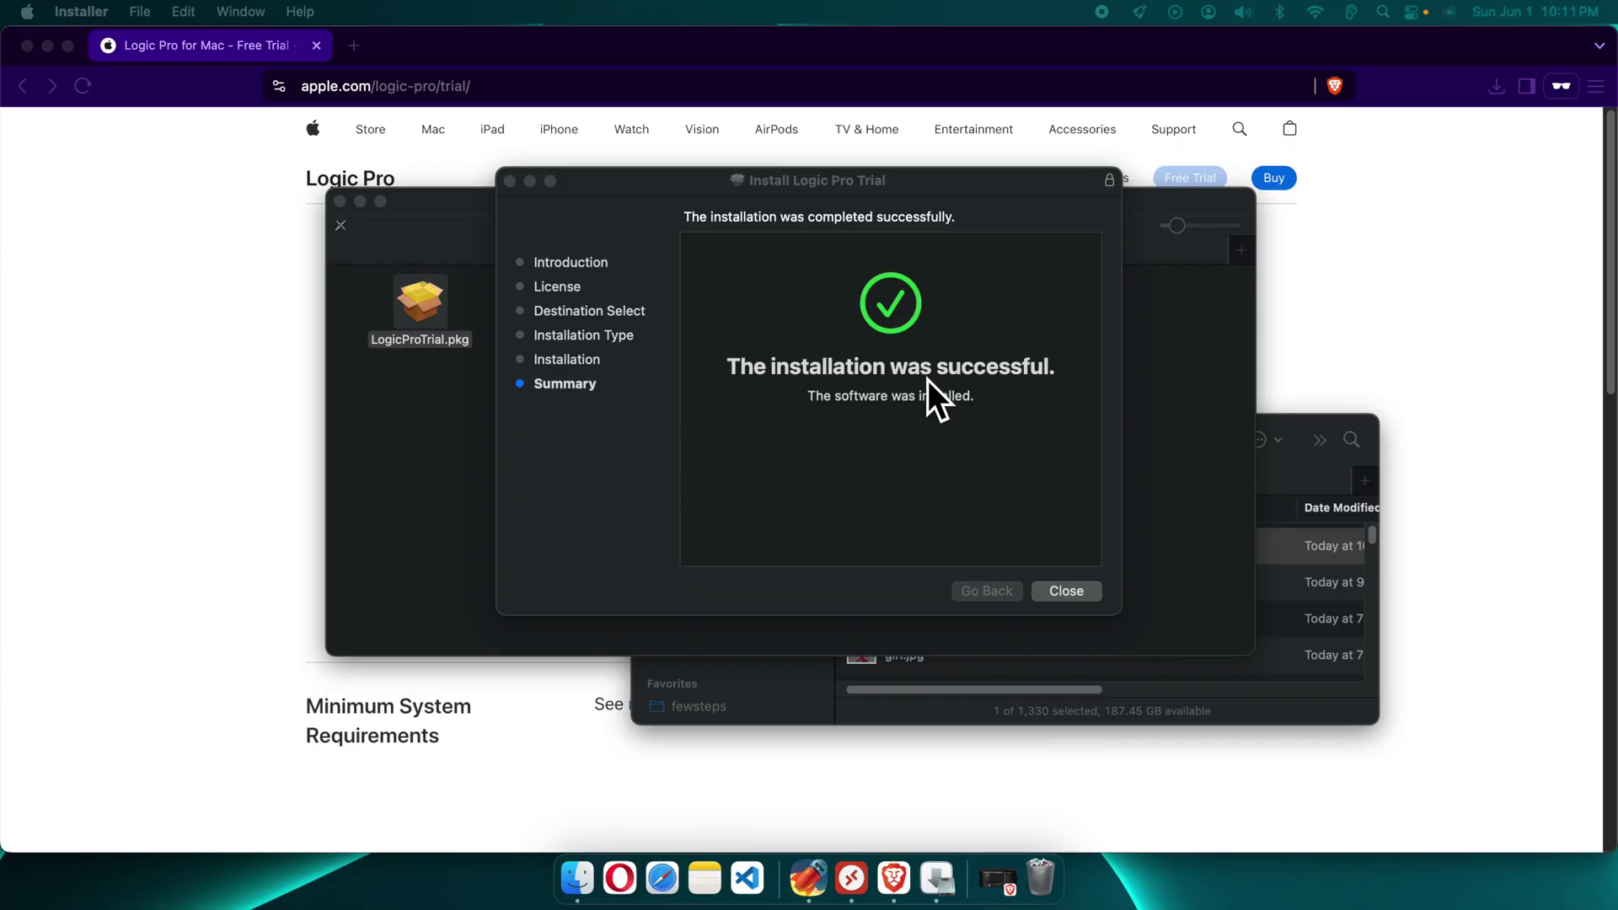
Close Installer, move the installer package to the Trash, and close the Downloads window.
{"action": "left_click", "coordinate": [1070, 600]}
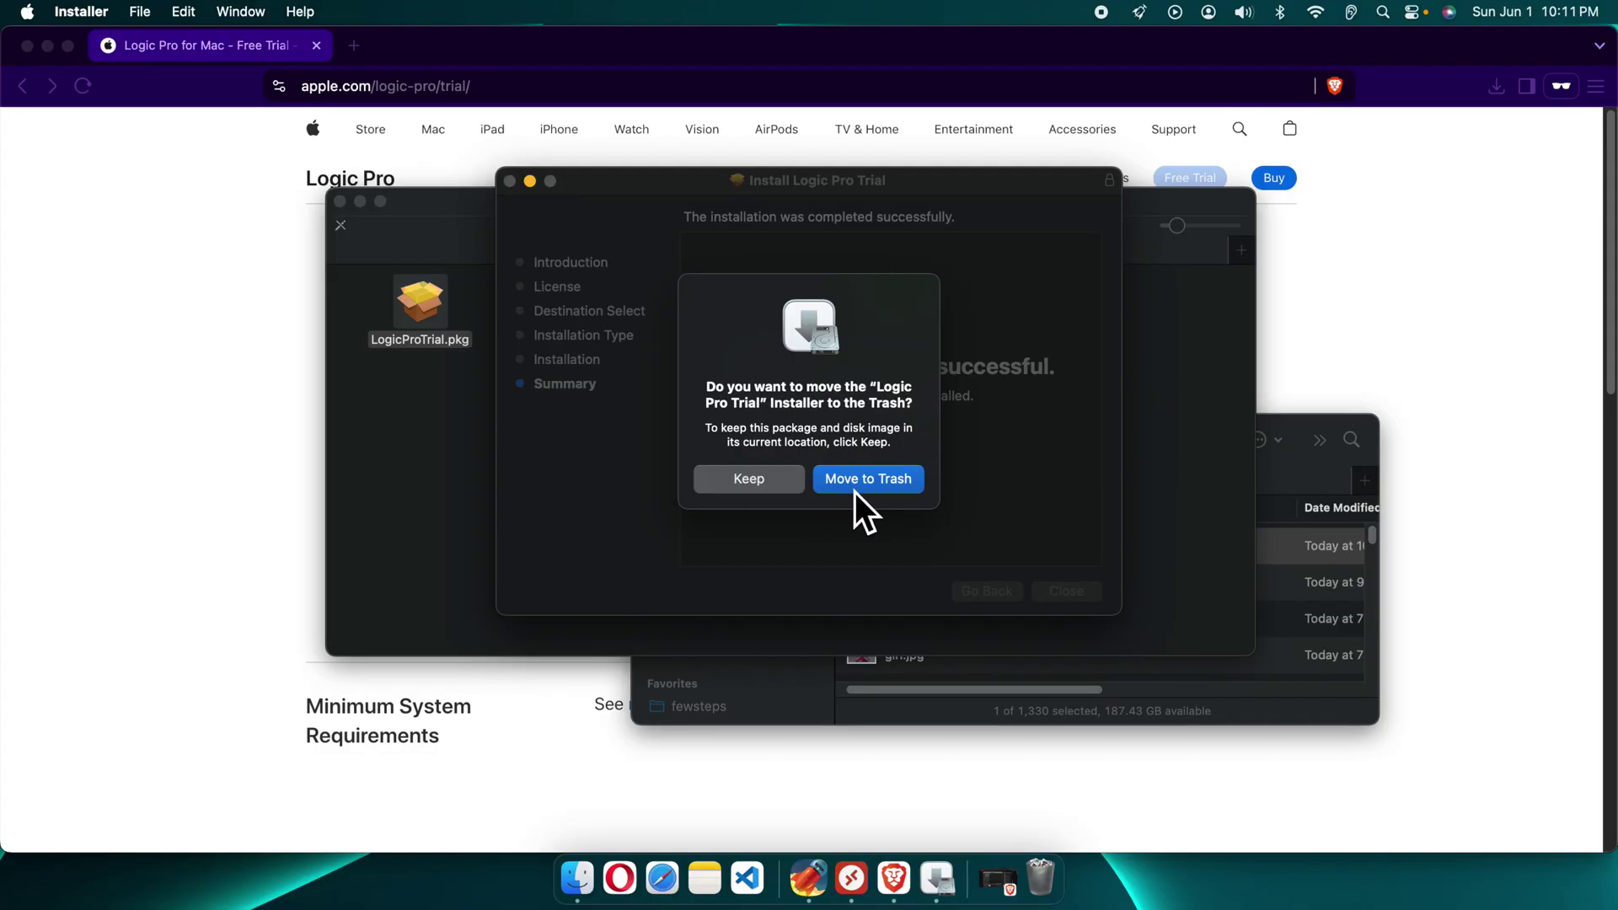
{"action": "left_click", "coordinate": [880, 490]}
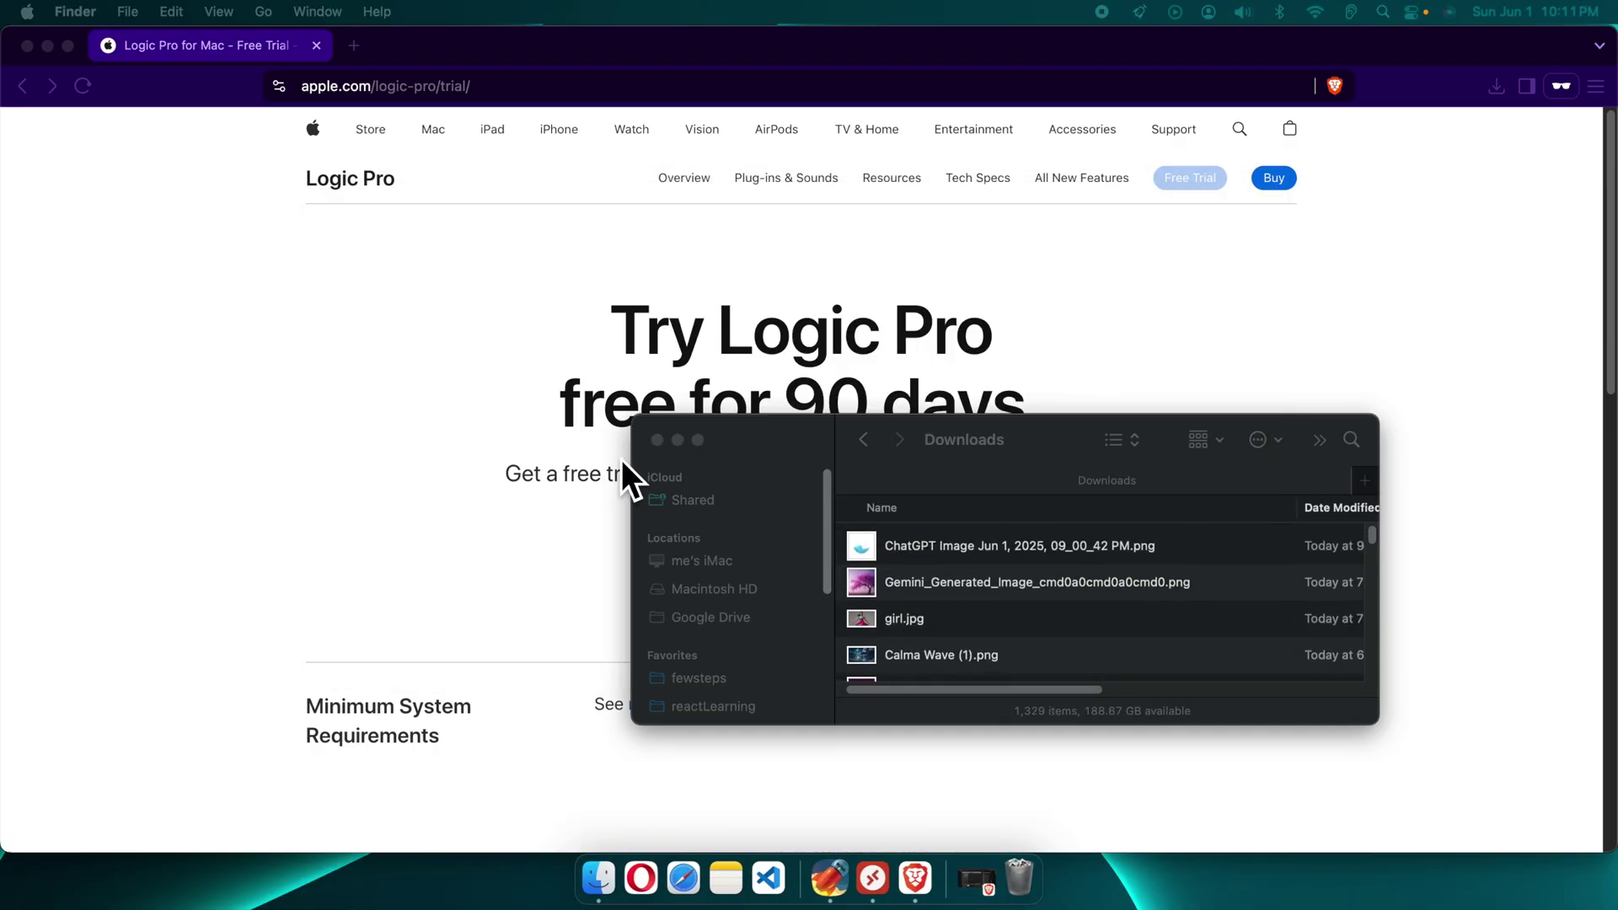
{"action": "left_click", "coordinate": [662, 444]}
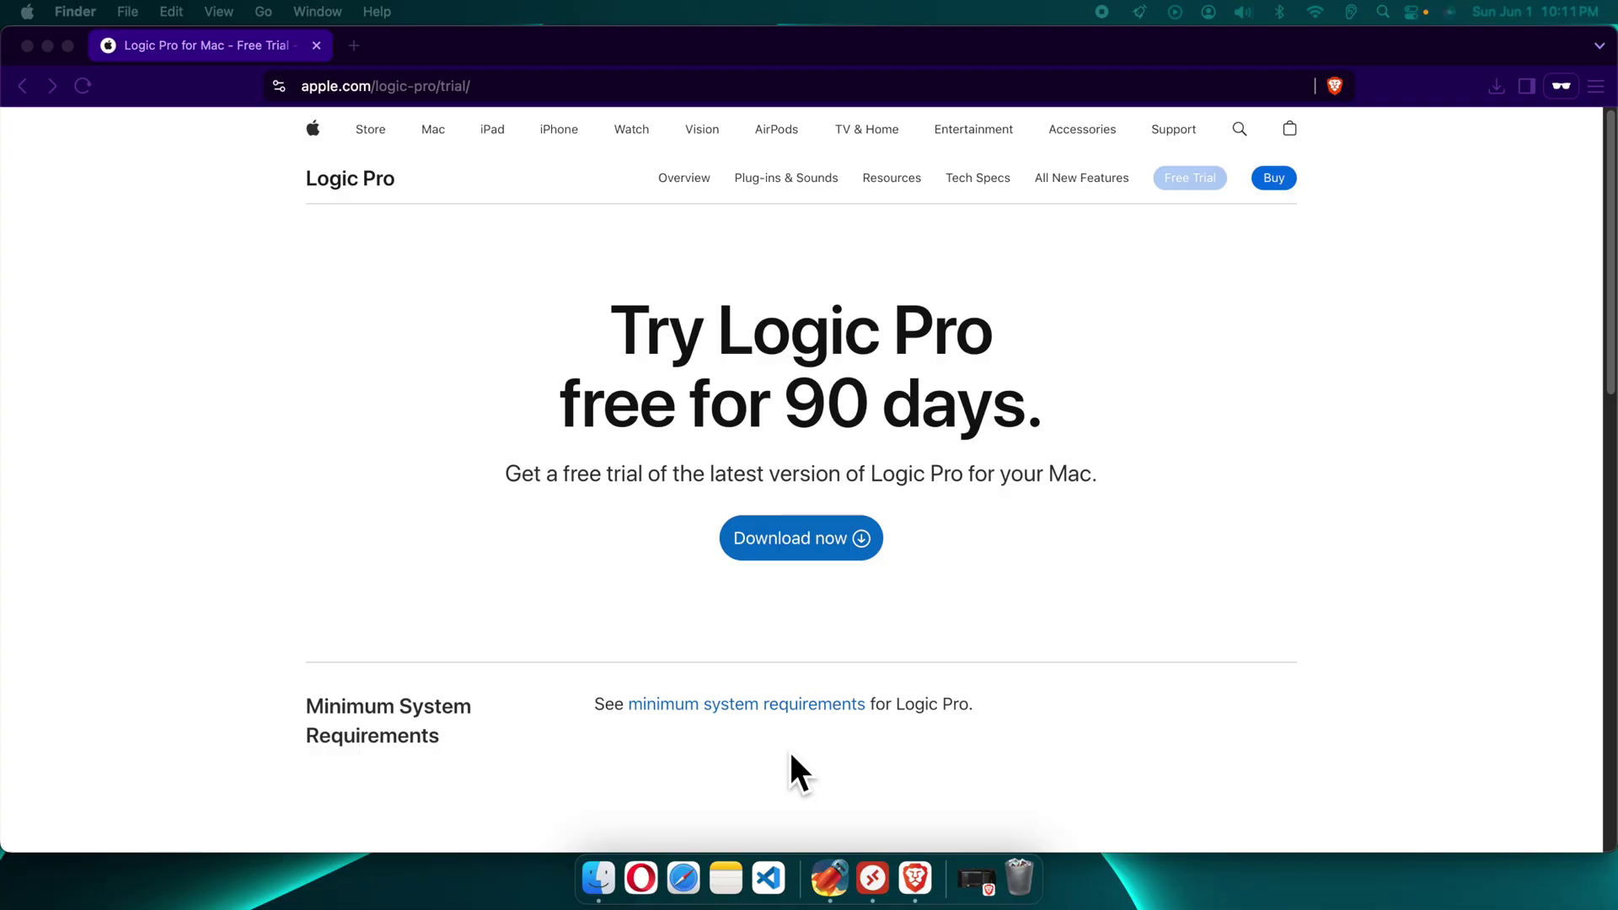
Launch Logic Pro.app by searching 'log' in Spotlight.
{"action": "key", "text": "super+space"}
{"action": "key", "text": "BackSpace"}
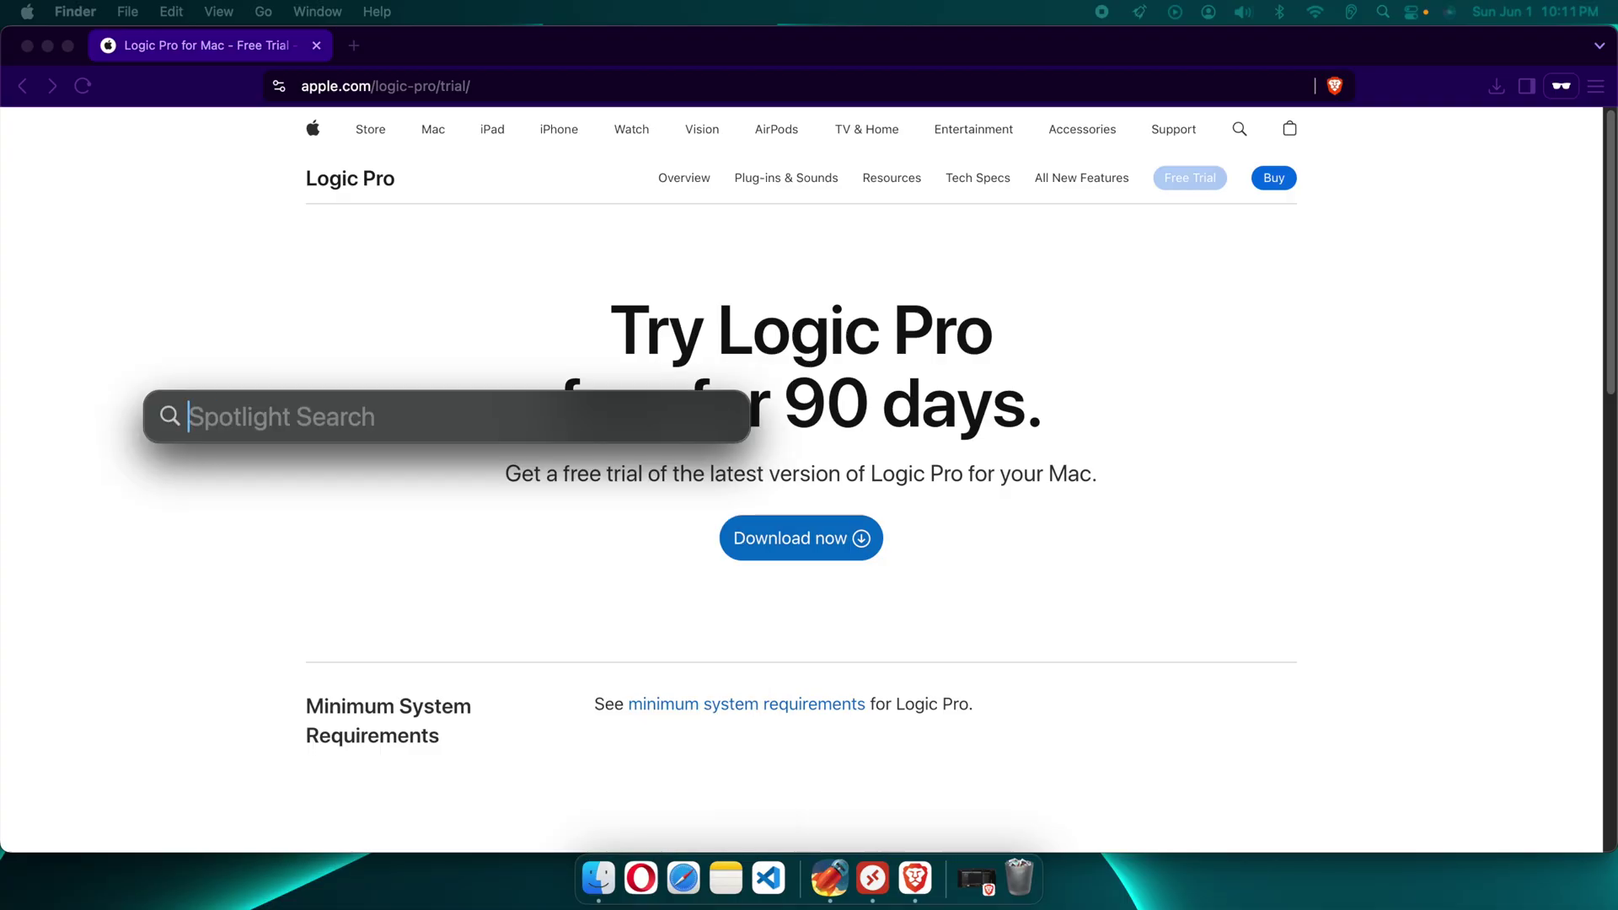
{"action": "type", "text": "logic Pro.app"}
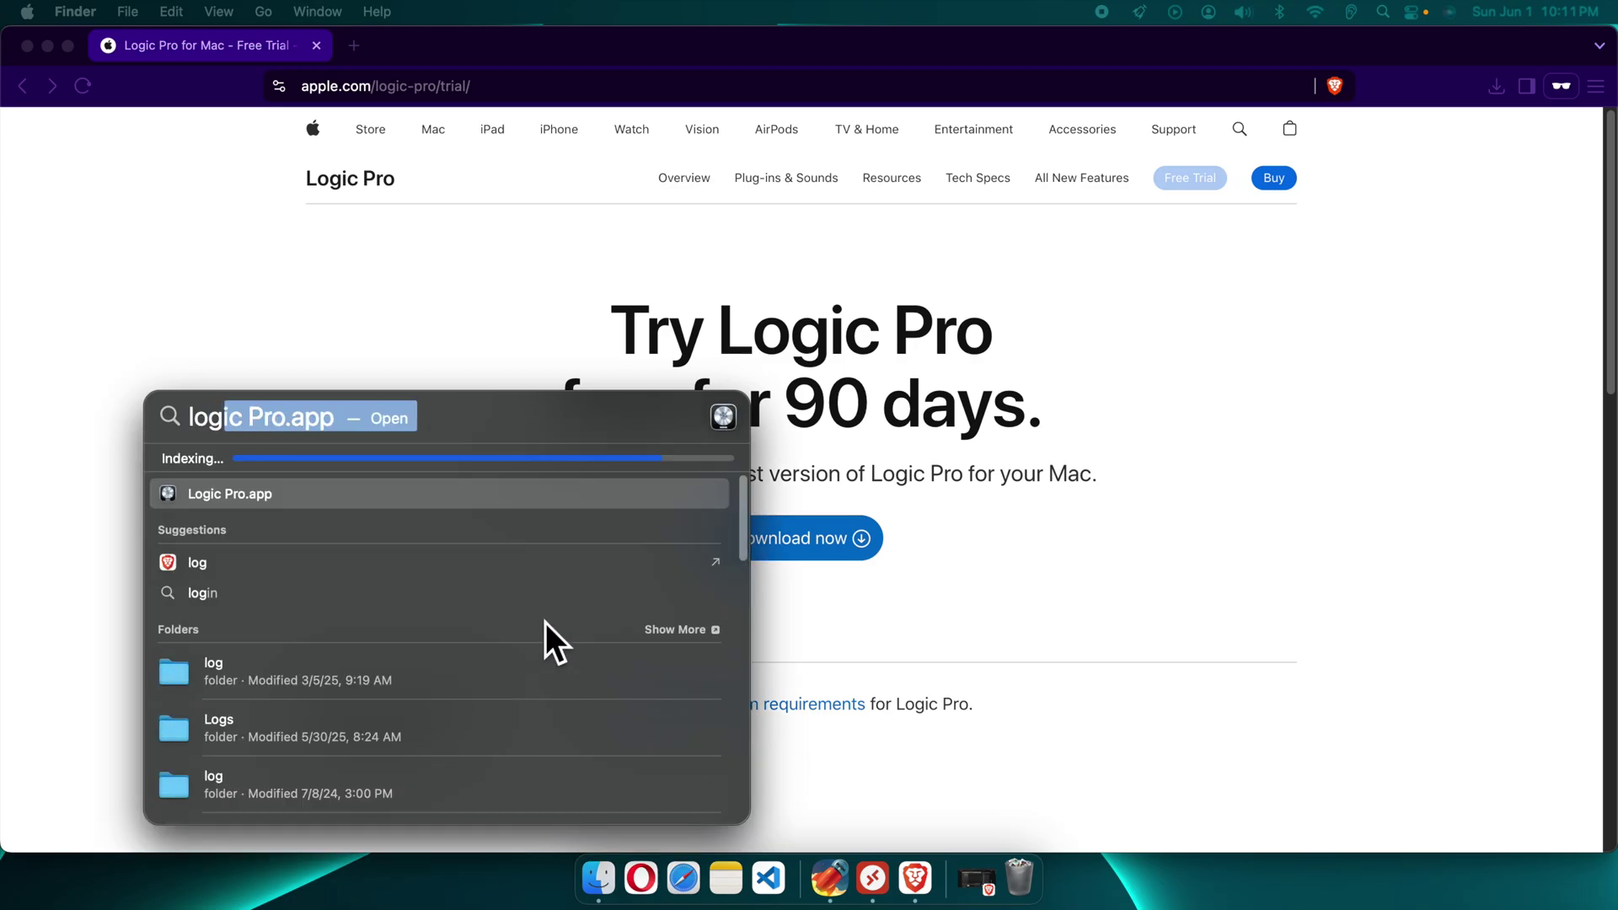
{"action": "left_click", "coordinate": [498, 503]}
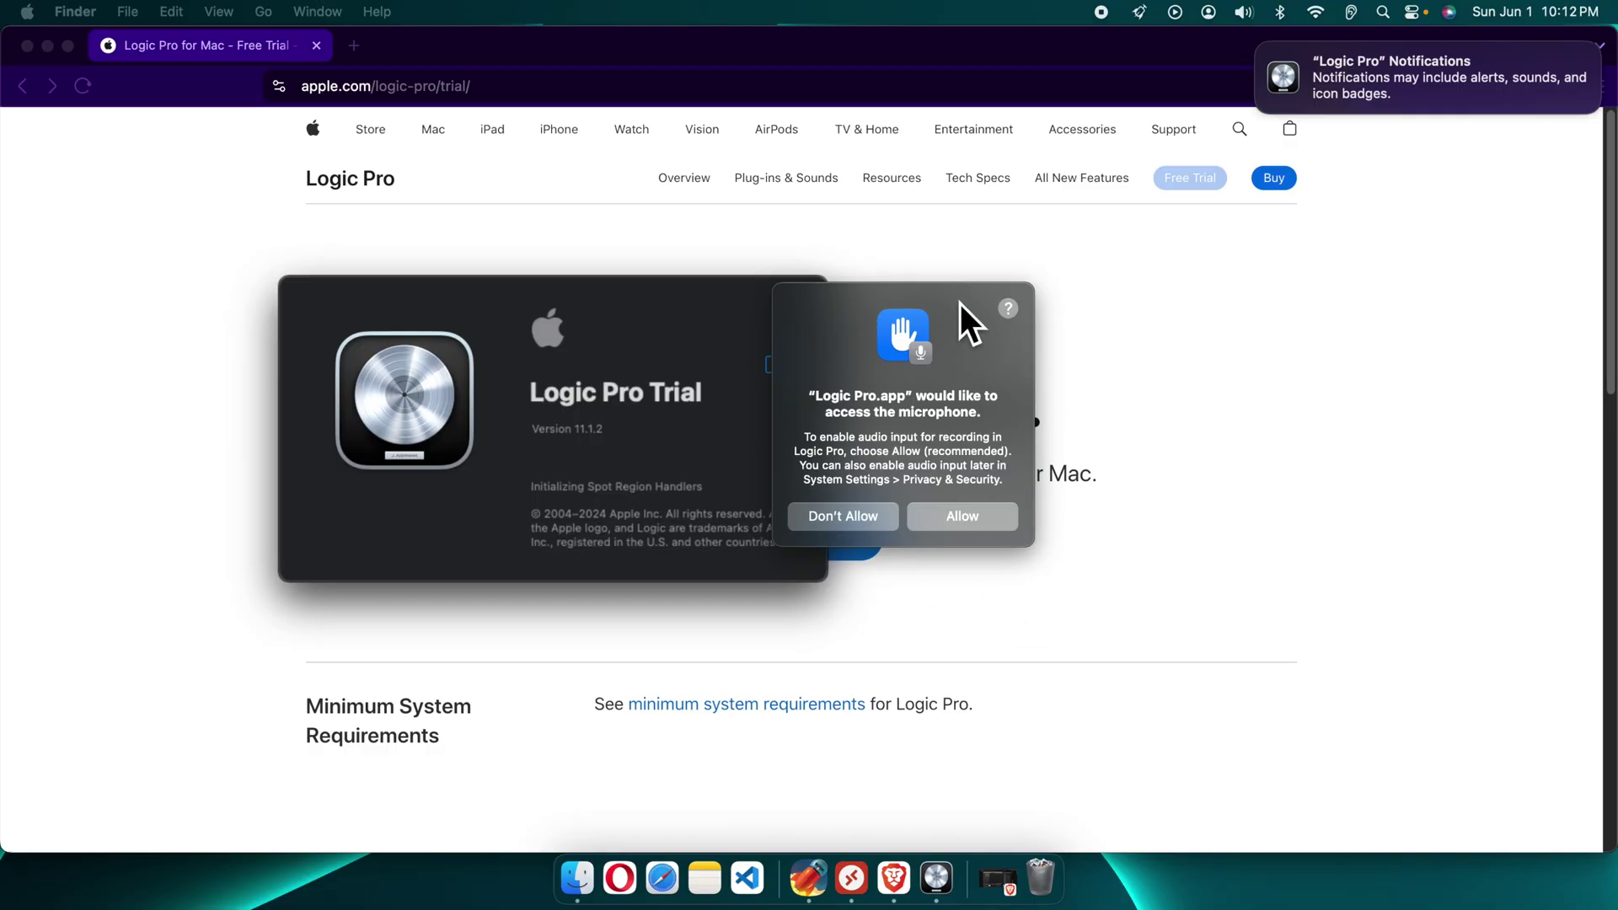
Allow microphone access, dismiss What's New, and accept the 90-day trial alert.
{"action": "left_click", "coordinate": [939, 522]}
{"action": "left_click_drag", "start_coordinate": [576, 293], "coordinate": [874, 321]}
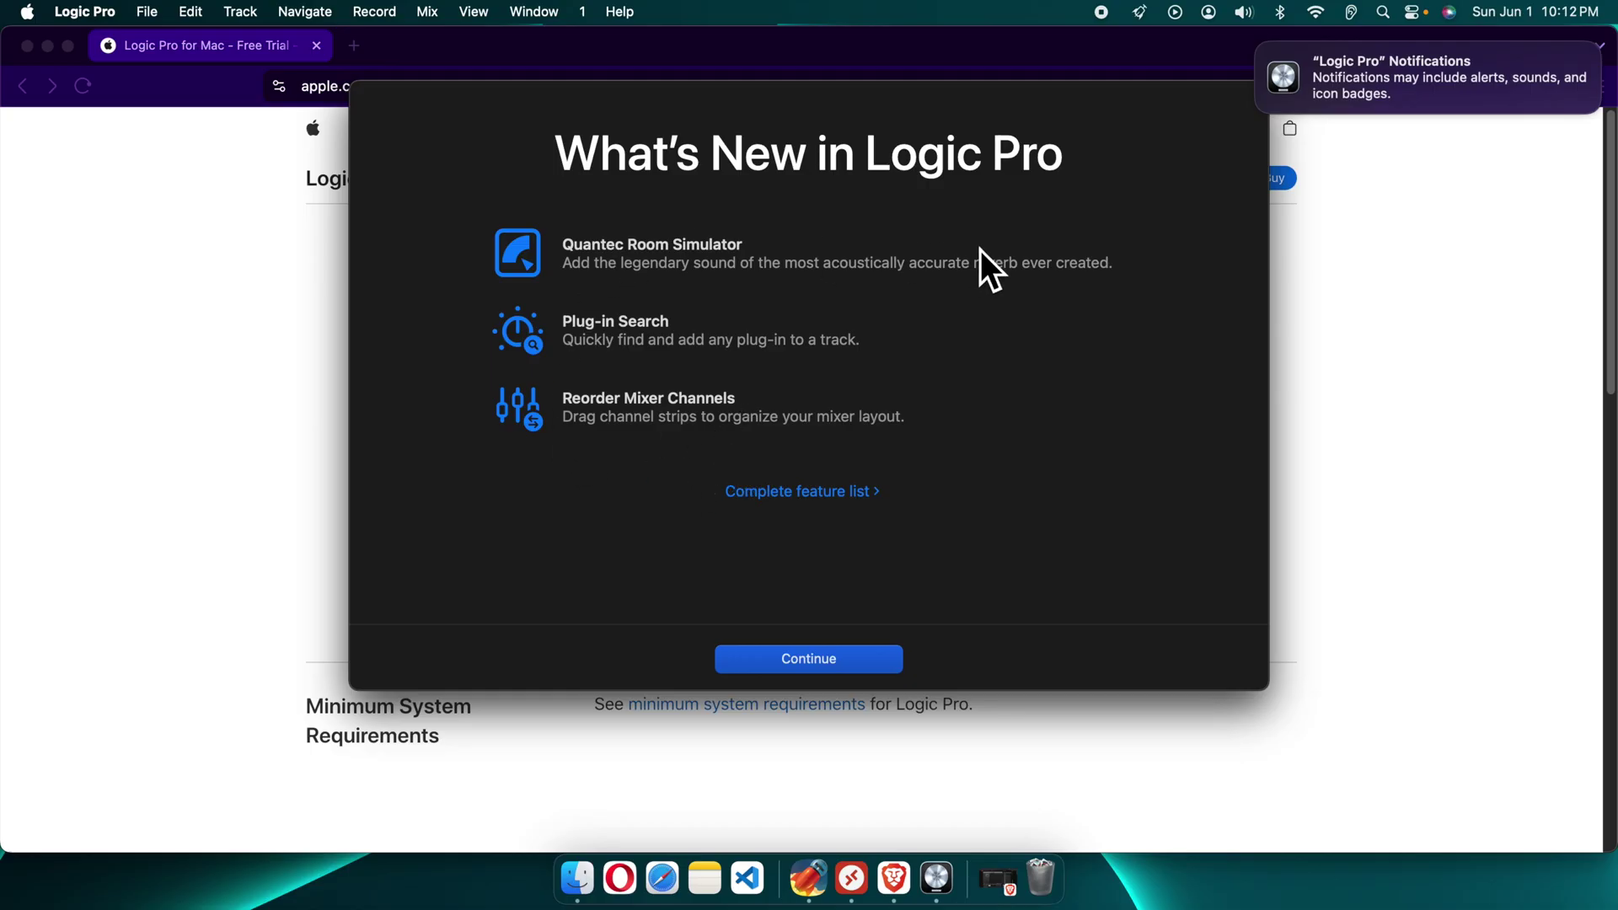
{"action": "left_click", "coordinate": [808, 667]}
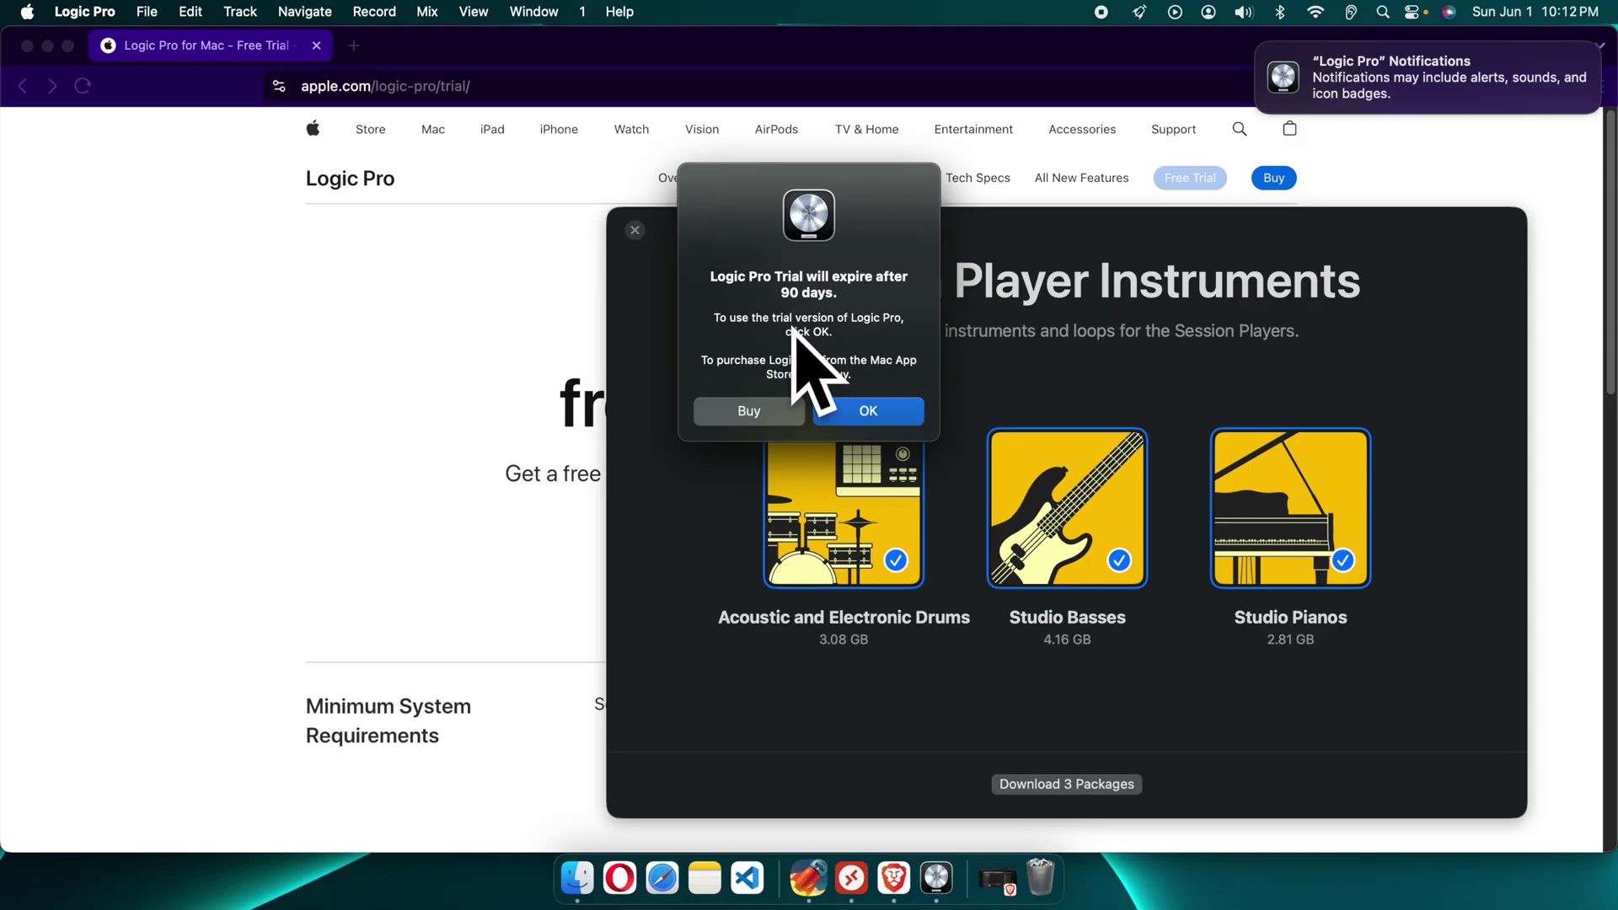
{"action": "left_click", "coordinate": [867, 421]}
Close the Session Player Instruments download window and show the New Project options.
{"action": "left_click_drag", "start_coordinate": [1033, 239], "coordinate": [780, 225]}
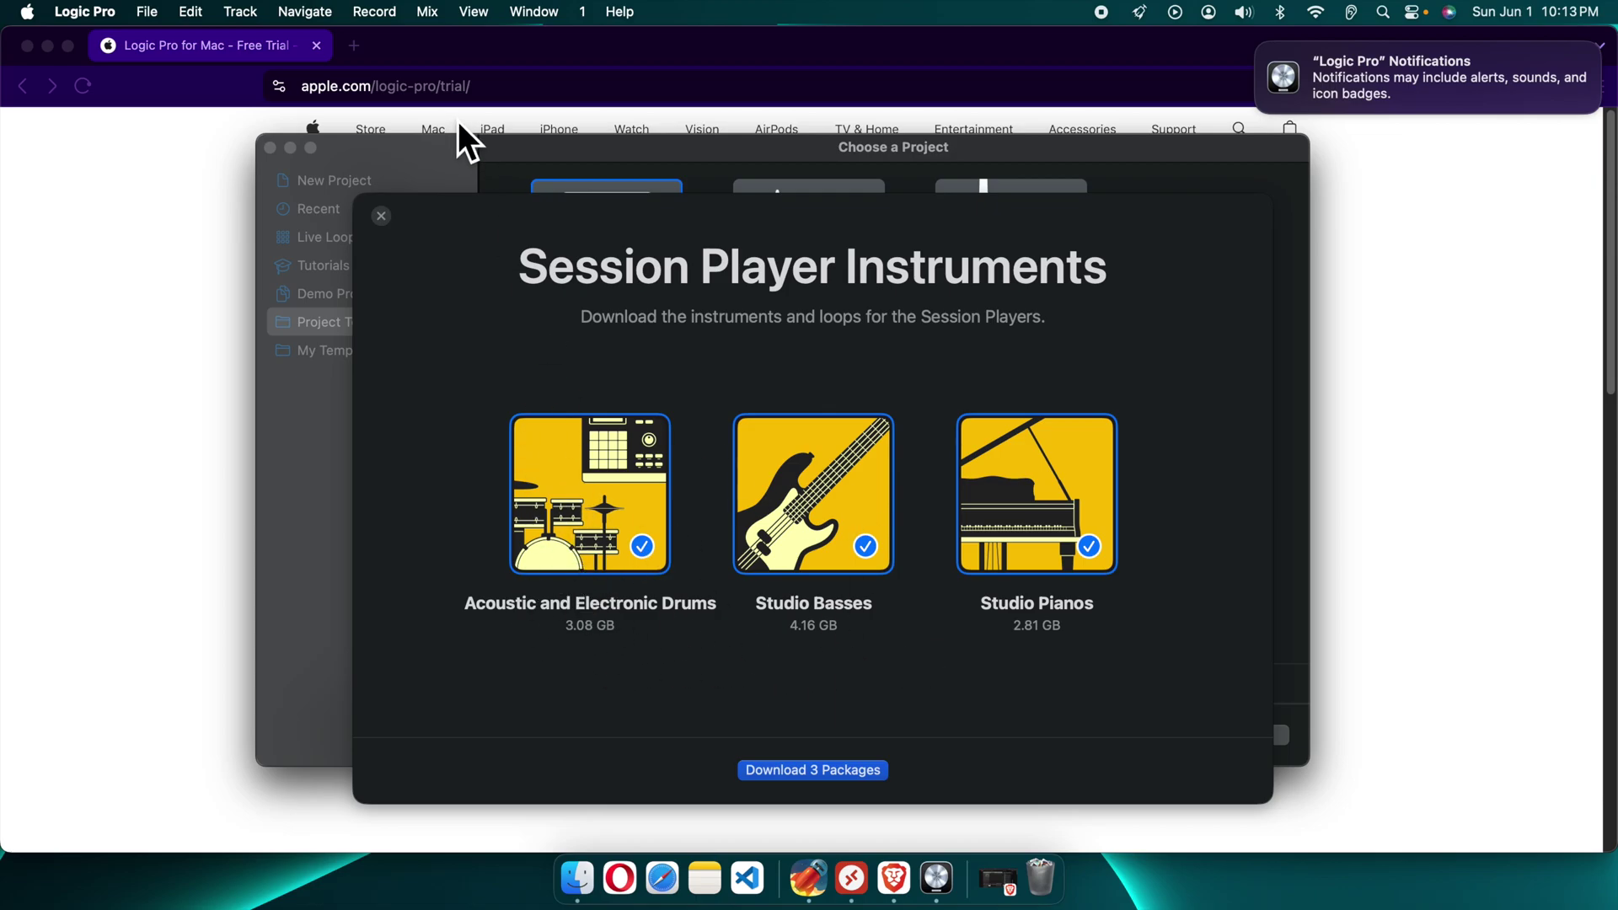
{"action": "left_click", "coordinate": [381, 216]}
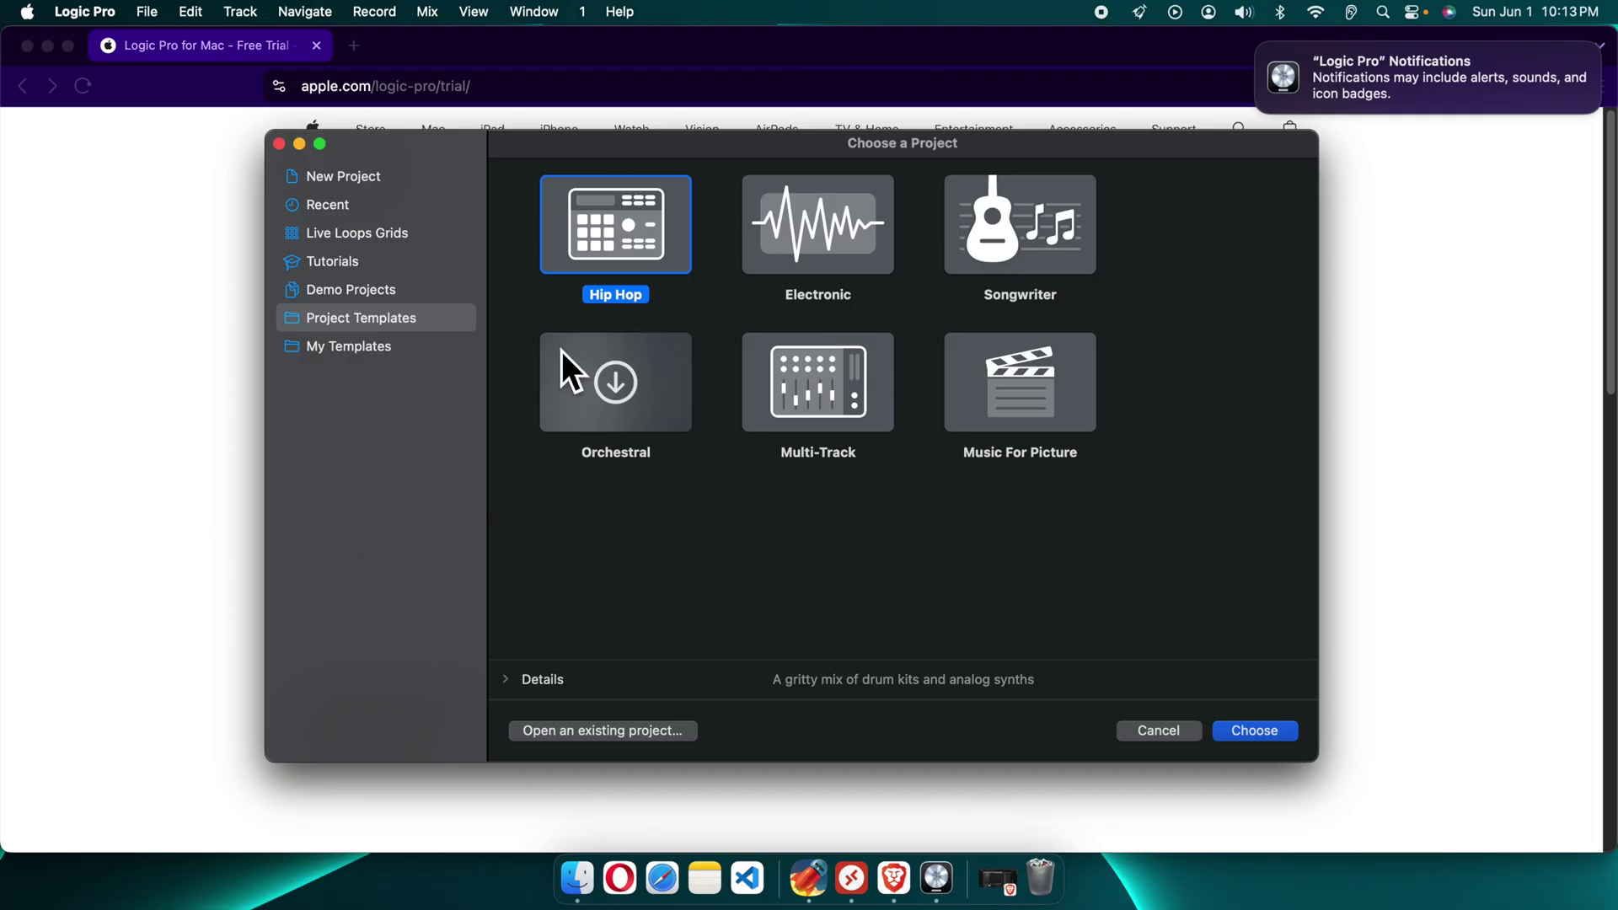
{"action": "left_click", "coordinate": [376, 181]}
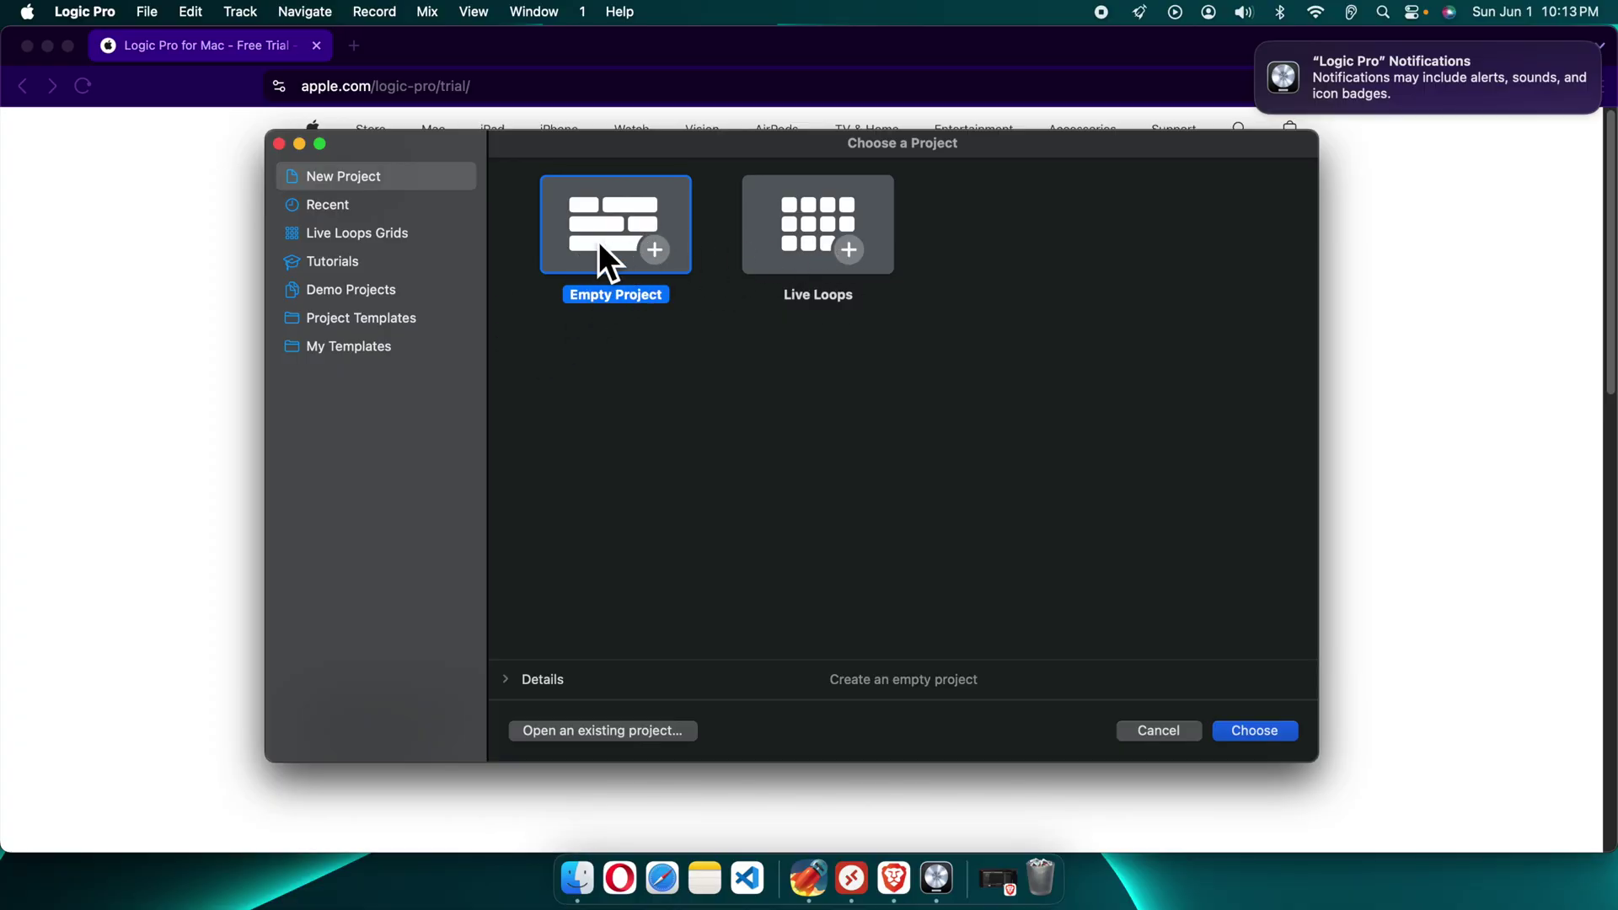
Choose Empty Project in the Choose a Project window to start an Untitled project.
{"action": "left_click", "coordinate": [1267, 739]}
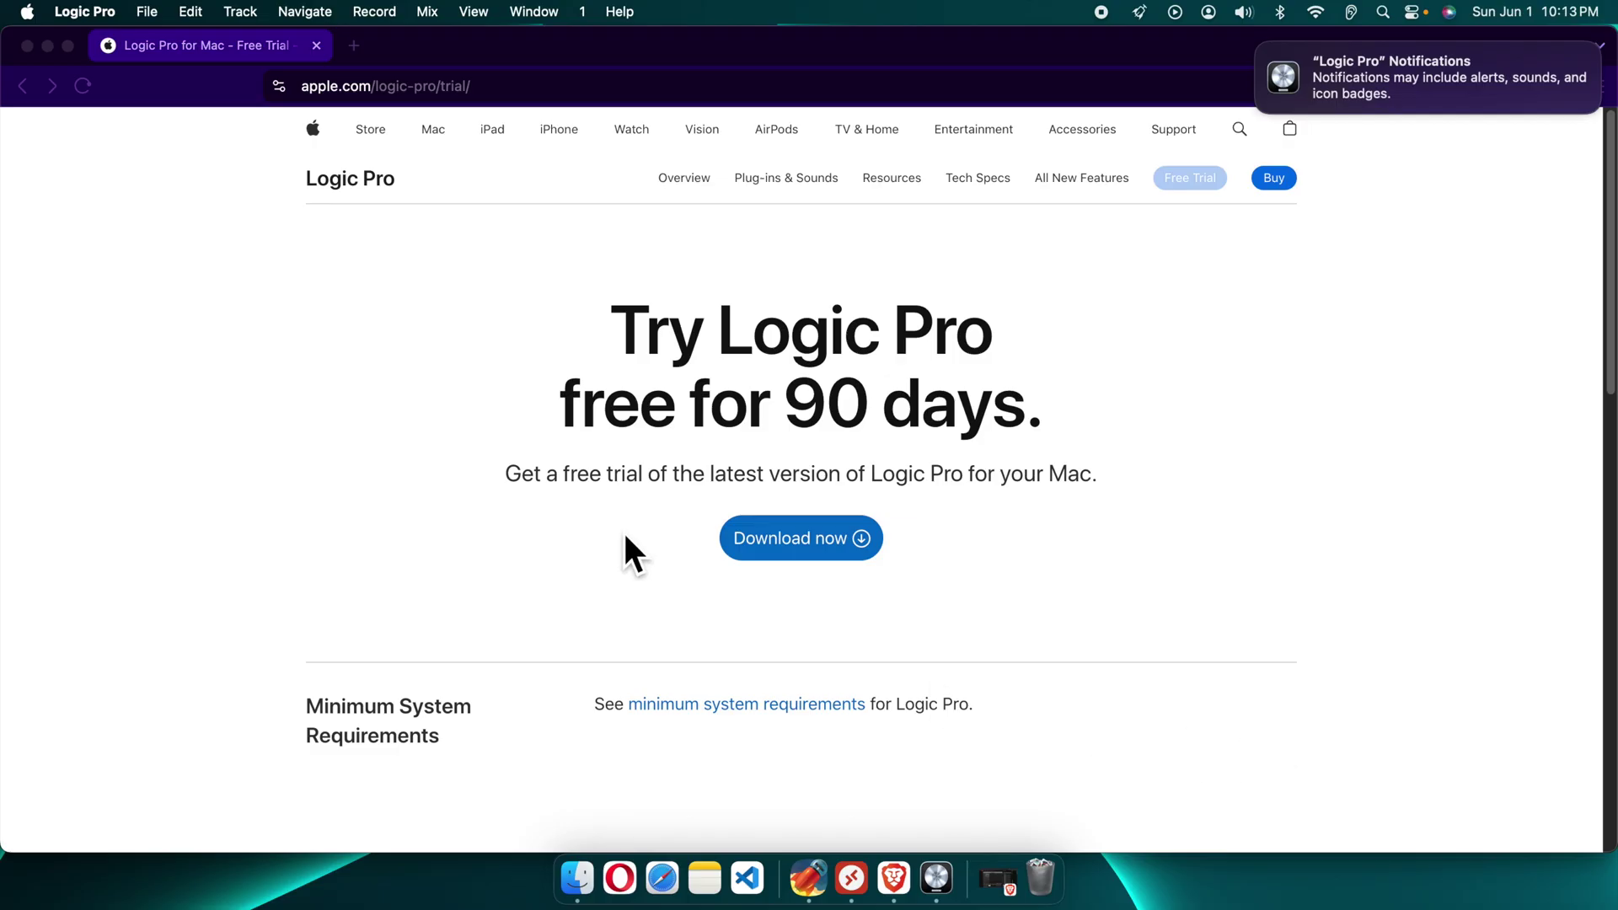